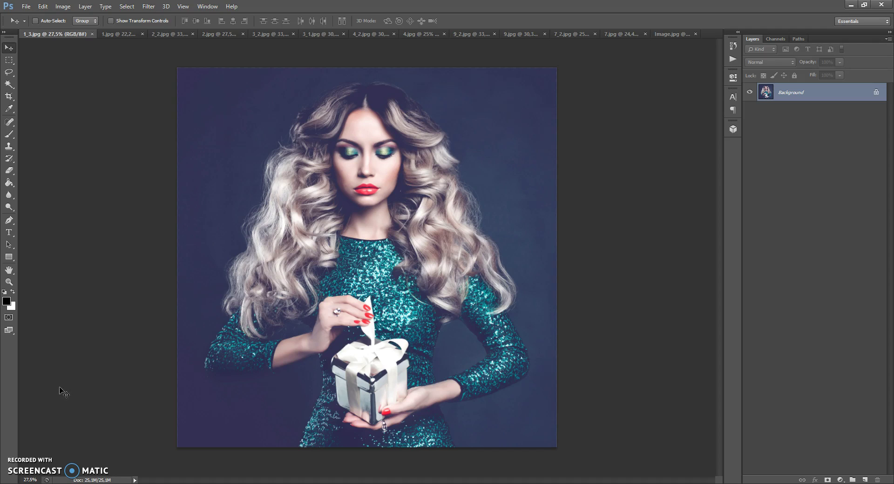
# - Look through the open original photos and the finished Christmas artwork examples made from them
pyautogui.click(105, 34)
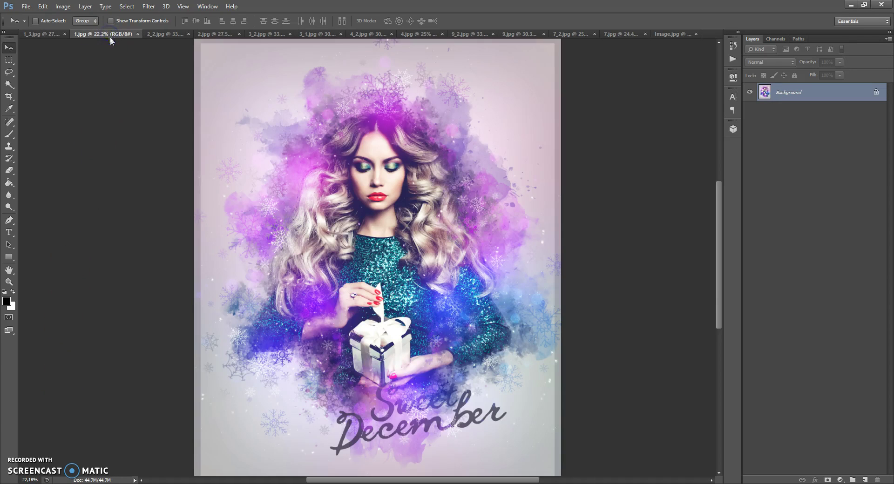
pyautogui.click(163, 35)
pyautogui.click(209, 34)
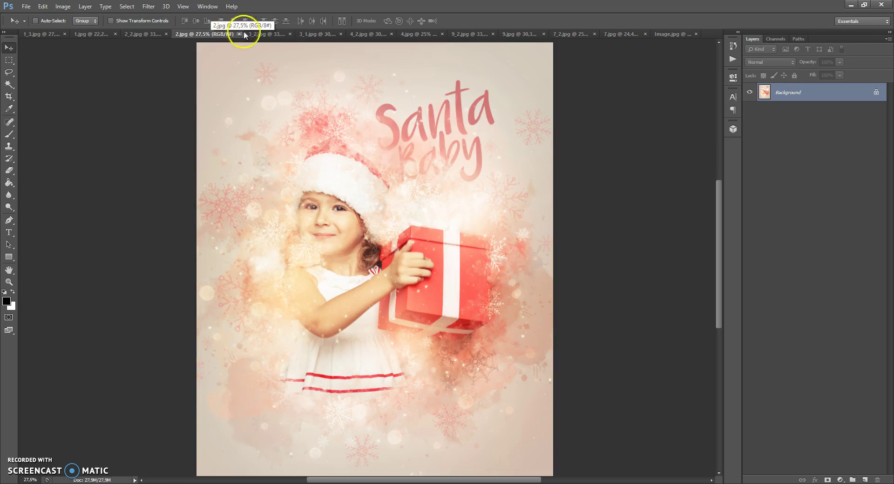
pyautogui.click(259, 34)
pyautogui.click(314, 32)
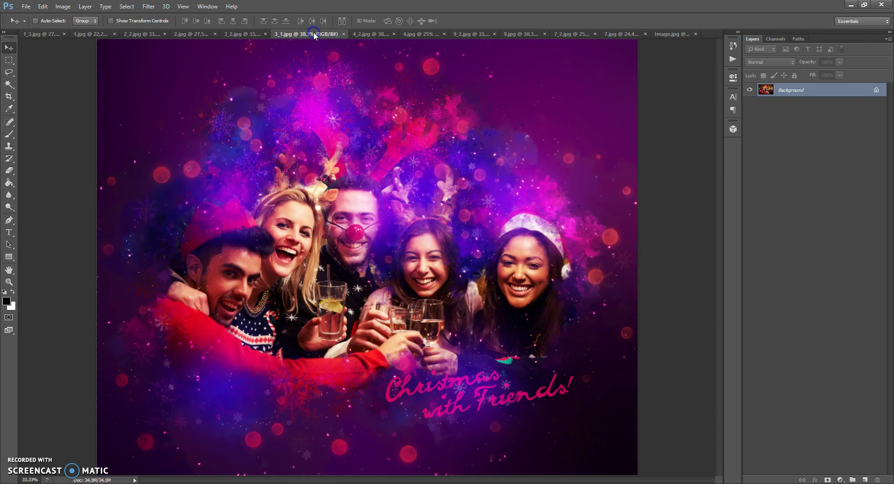
pyautogui.click(360, 33)
pyautogui.click(416, 34)
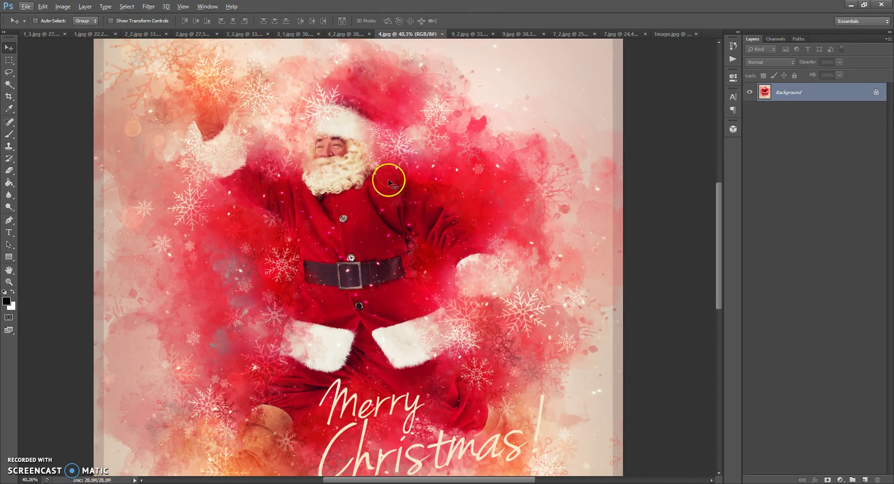
pyautogui.click(480, 34)
pyautogui.click(513, 34)
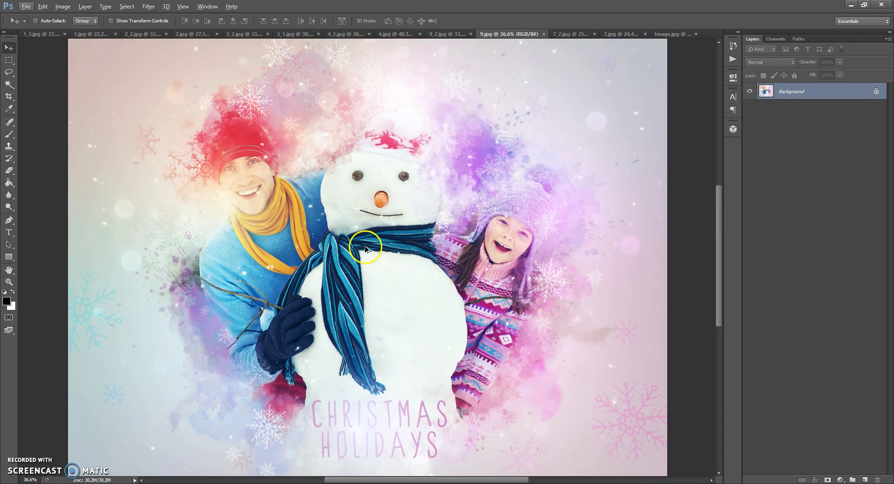
pyautogui.click(568, 37)
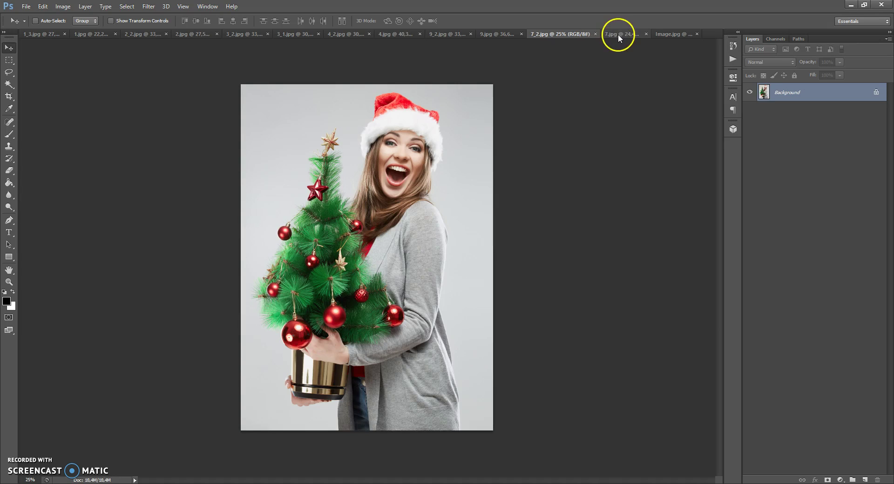
pyautogui.click(619, 35)
pyautogui.keyDown('alt'); pyautogui.scroll(2, 485, 190); pyautogui.keyUp('alt')
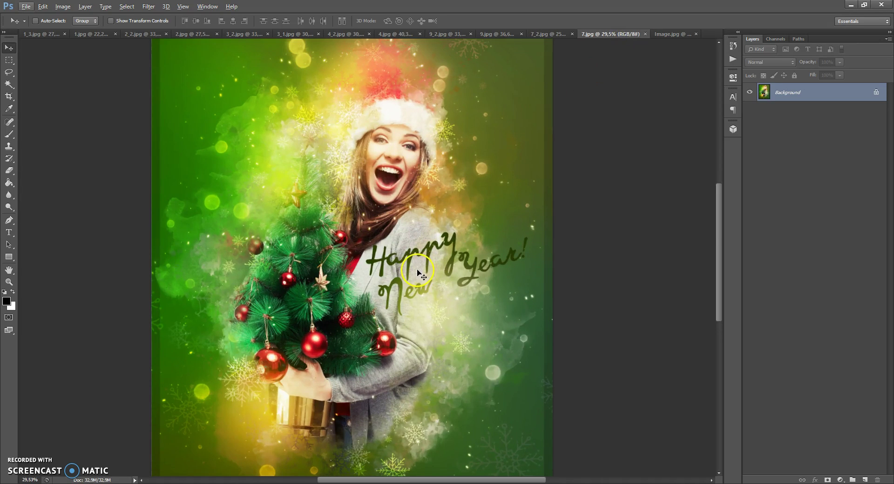
# - Switch to Image.jpg and check its pixel dimensions and resolution in the image size settings
pyautogui.click(669, 34)
pyautogui.press('alt')
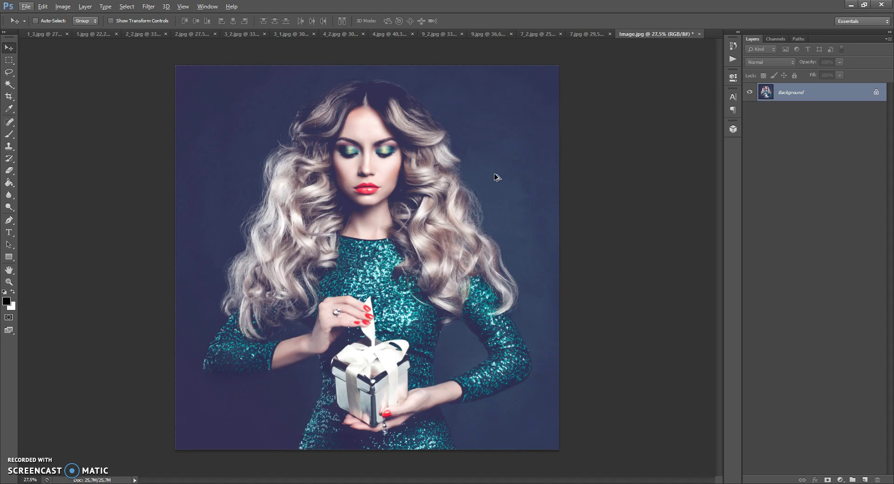
pyautogui.click(62, 7)
pyautogui.click(76, 73)
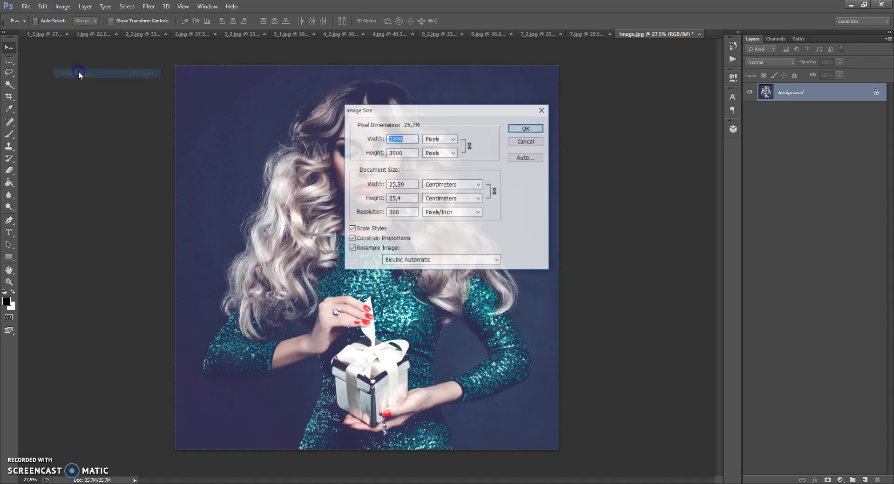
pyautogui.doubleClick(388, 153)
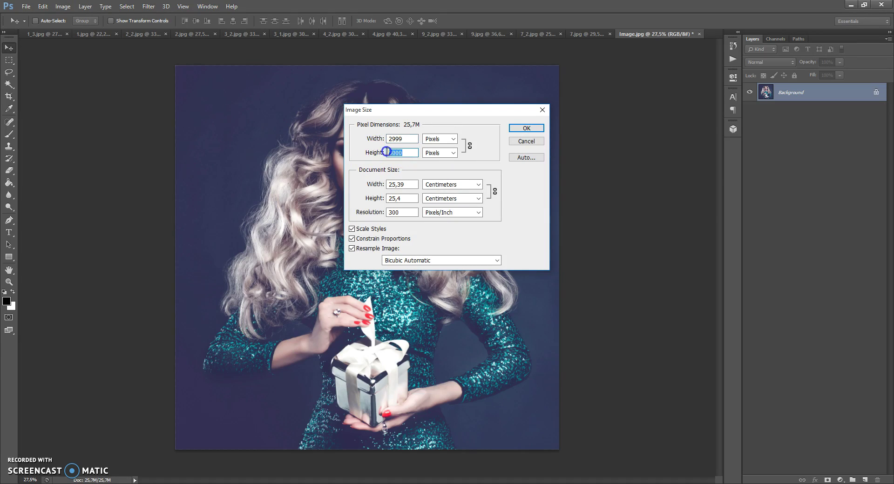
pyautogui.click(516, 129)
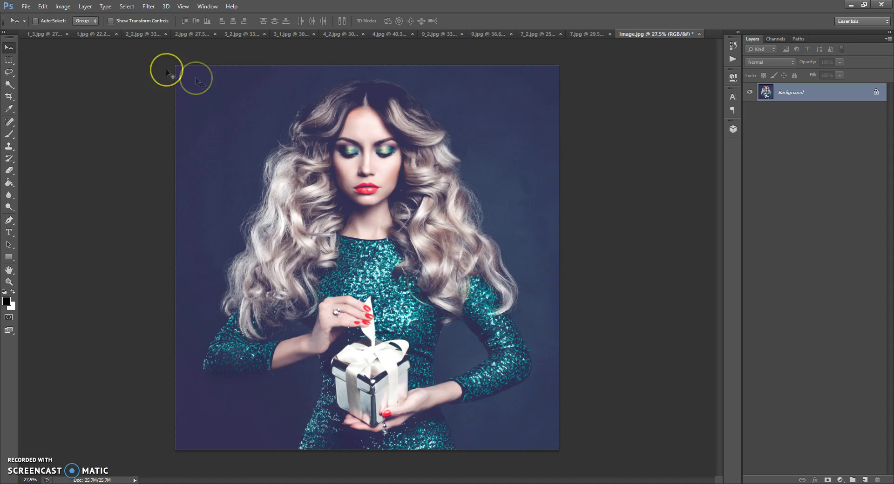
# - Check the UI language in the Interface preferences and return to the Move tool
pyautogui.click(42, 6)
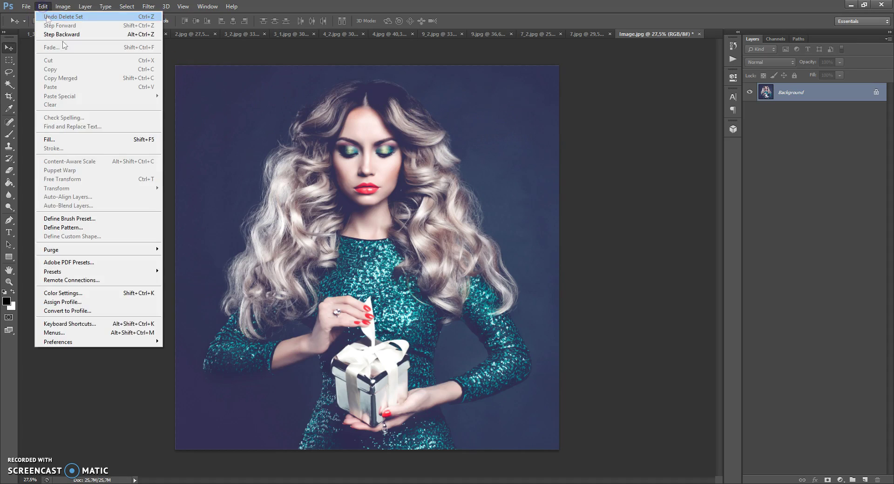
pyautogui.click(74, 342)
pyautogui.click(181, 354)
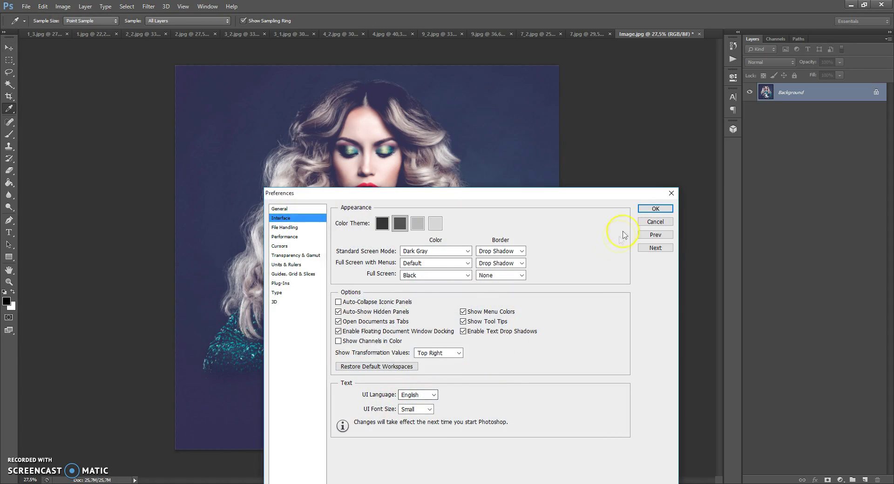
pyautogui.click(649, 209)
pyautogui.press('v')
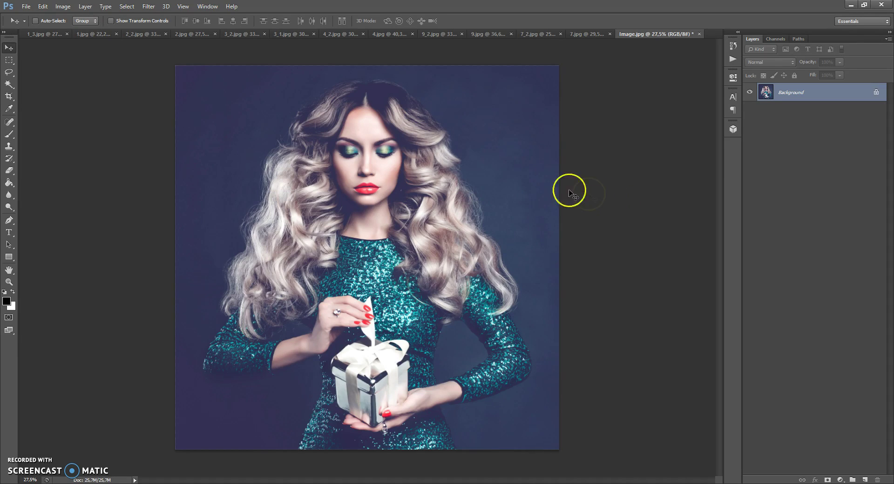
# - Check the image's color mode and bit depth
pyautogui.click(64, 7)
pyautogui.moveTo(67, 16)
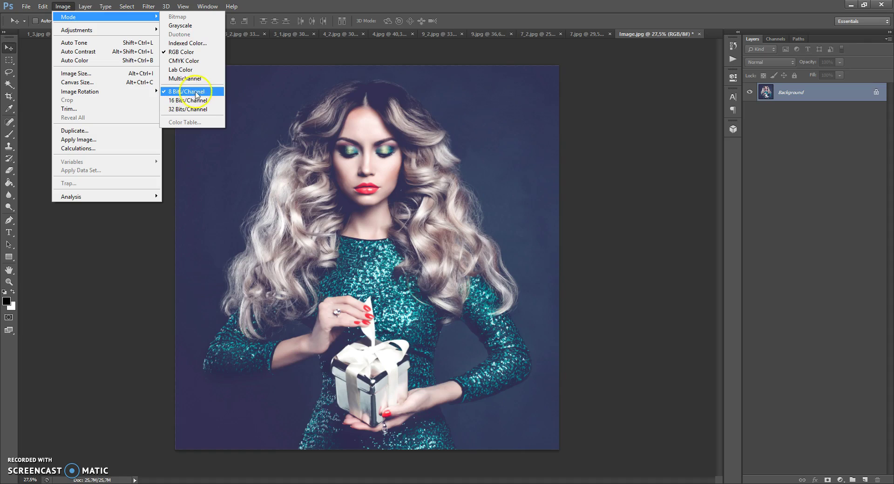
pyautogui.click(284, 52)
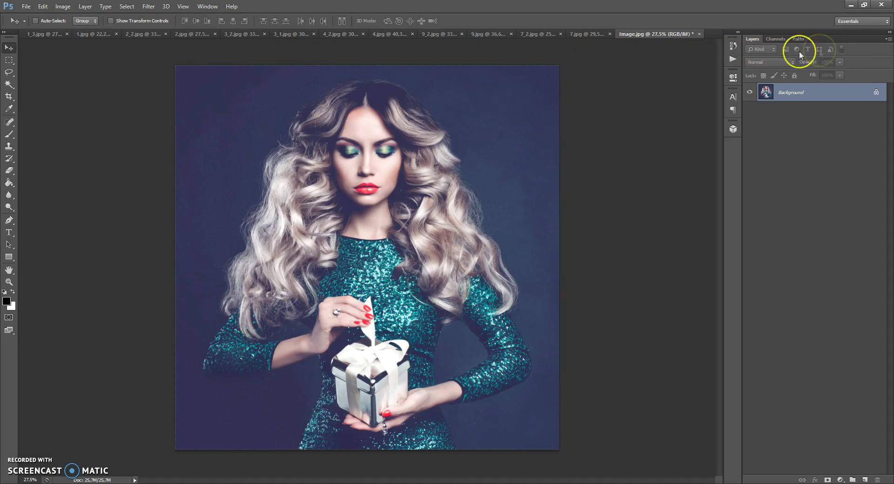
# - Check the Layers Panel Options for the default masks, new effects and 'Add "copy" to Copied Layers and Groups' settings
pyautogui.click(889, 39)
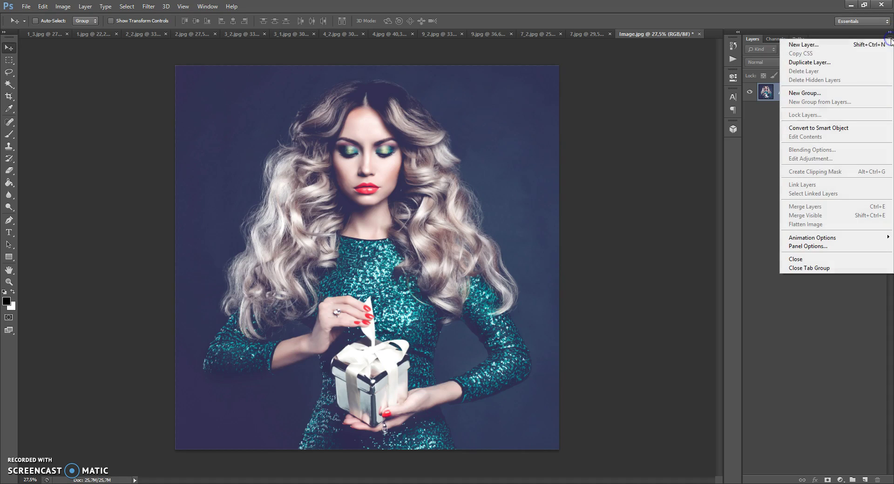
pyautogui.click(812, 250)
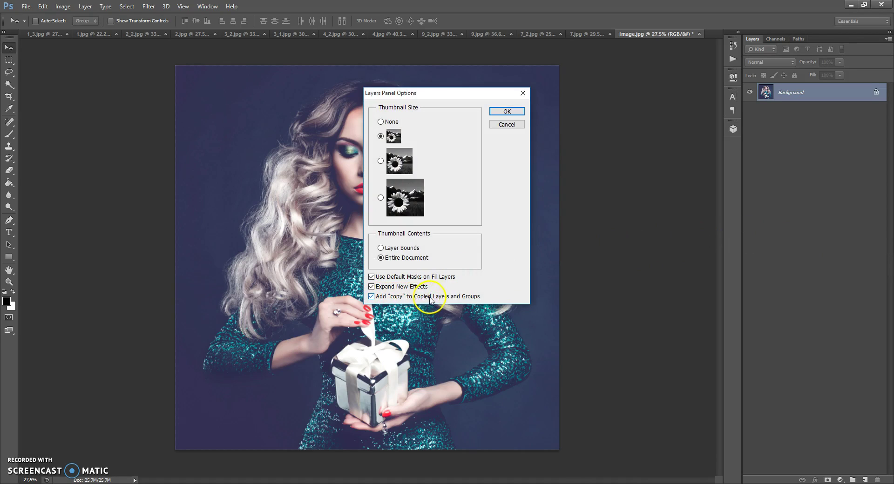
pyautogui.click(506, 111)
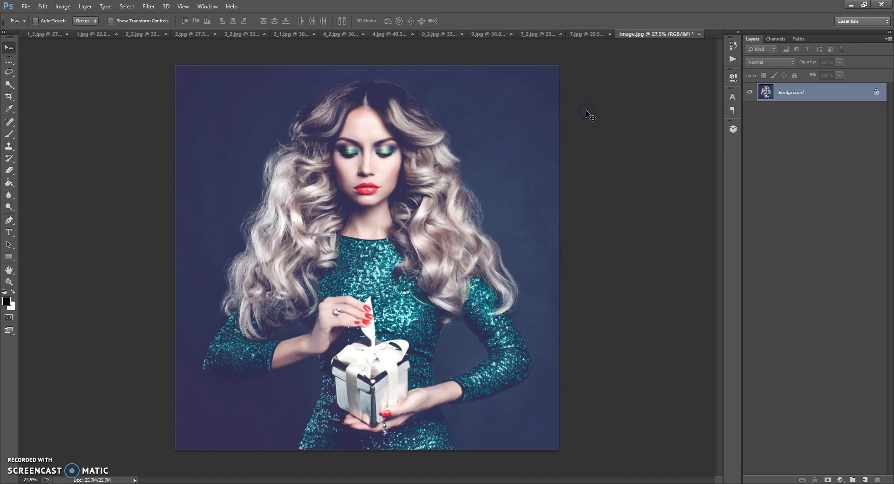
pyautogui.click(569, 179)
pyautogui.click(573, 177)
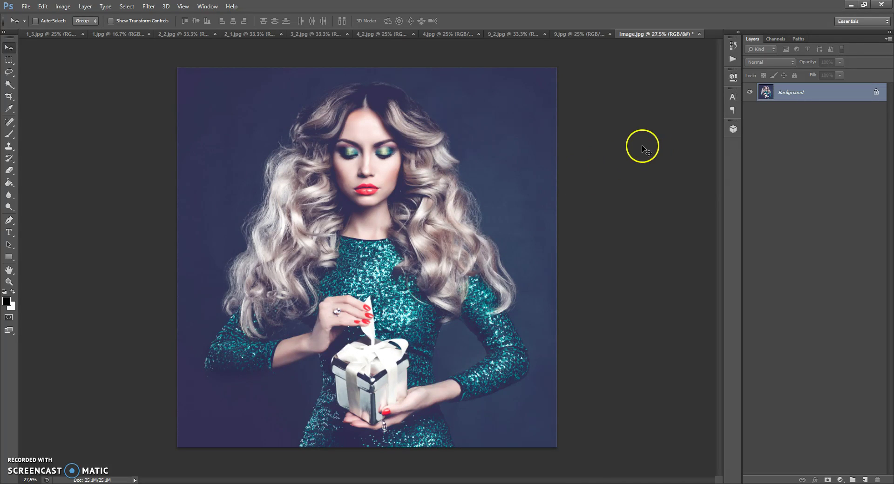
# - Convert the locked Background into a regular layer named Layer 0
pyautogui.click(783, 95)
pyautogui.click(793, 94)
pyautogui.doubleClick(795, 95)
pyautogui.click(527, 155)
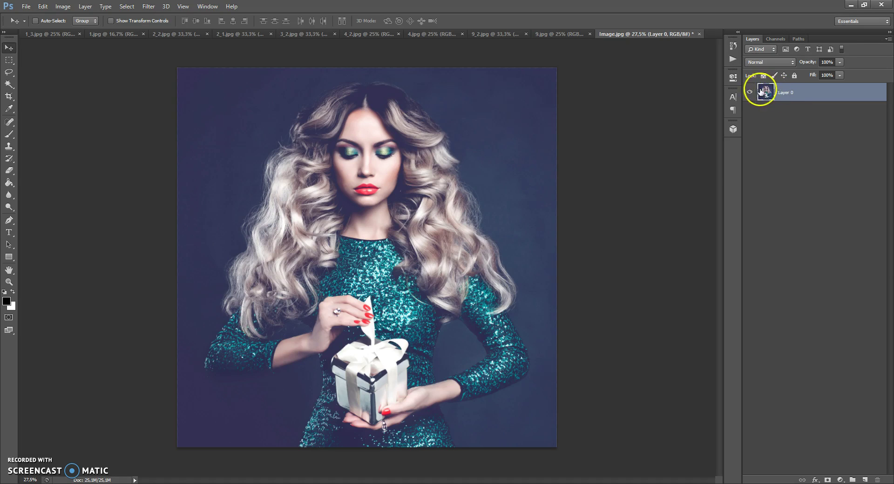
# - Convert Layer 0 back into a locked Background using Background from Layer
pyautogui.click(85, 6)
pyautogui.moveTo(154, 17)
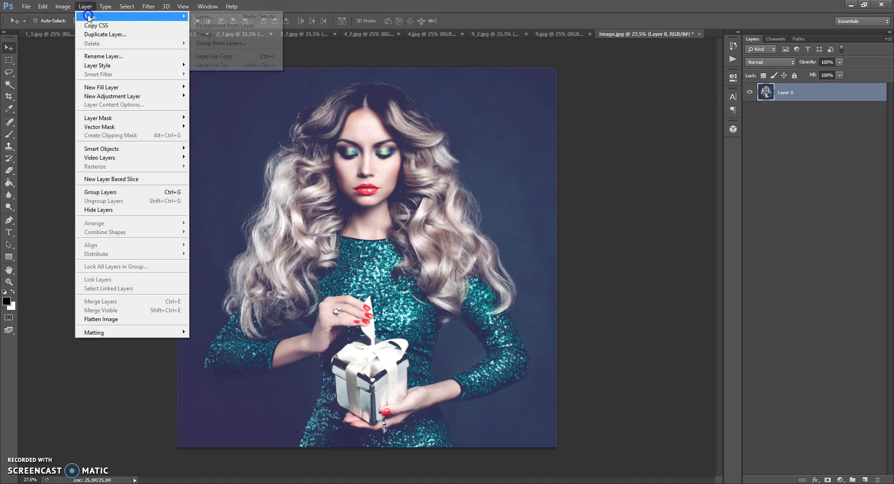
pyautogui.click(237, 27)
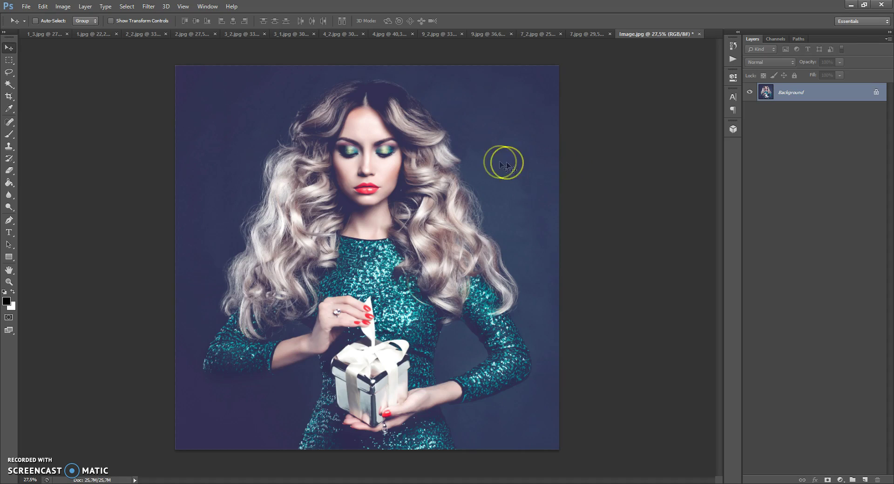
# - Load the Christmas 2 Brushes file into the brush presets with the Preset Manager
pyautogui.click(44, 6)
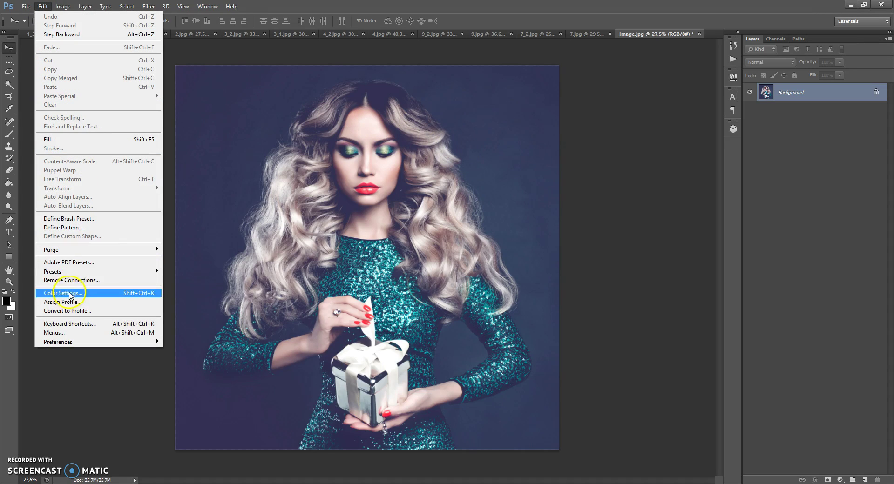
pyautogui.moveTo(70, 273)
pyautogui.click(175, 271)
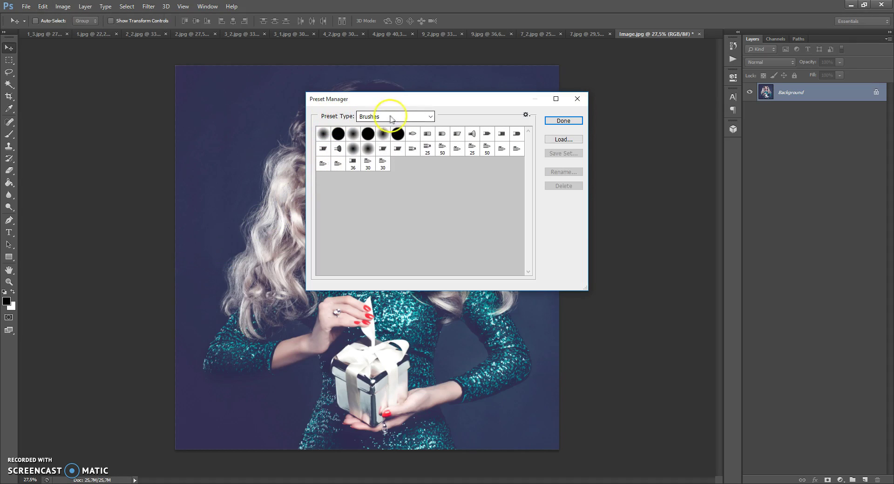
pyautogui.click(564, 140)
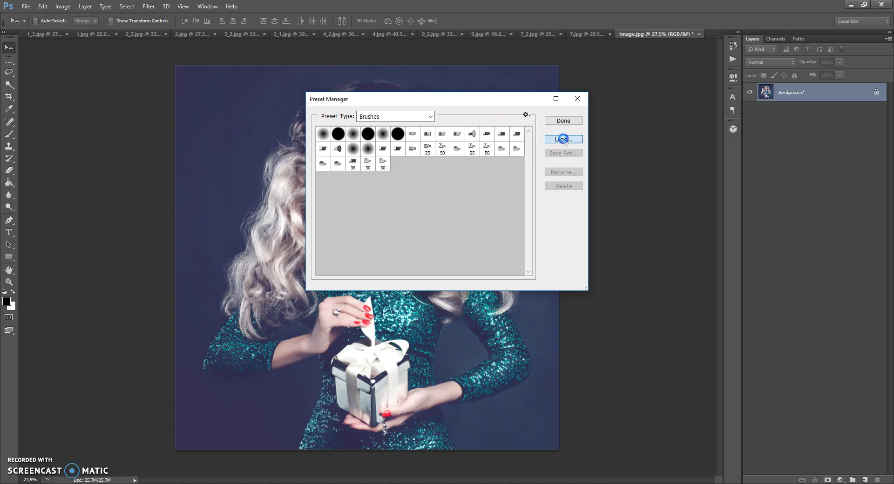
pyautogui.click(548, 142)
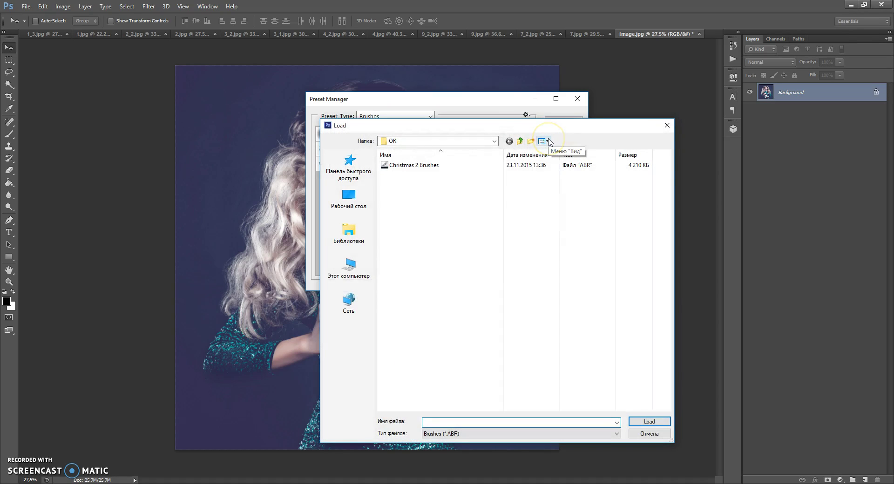
pyautogui.doubleClick(411, 166)
pyautogui.click(556, 139)
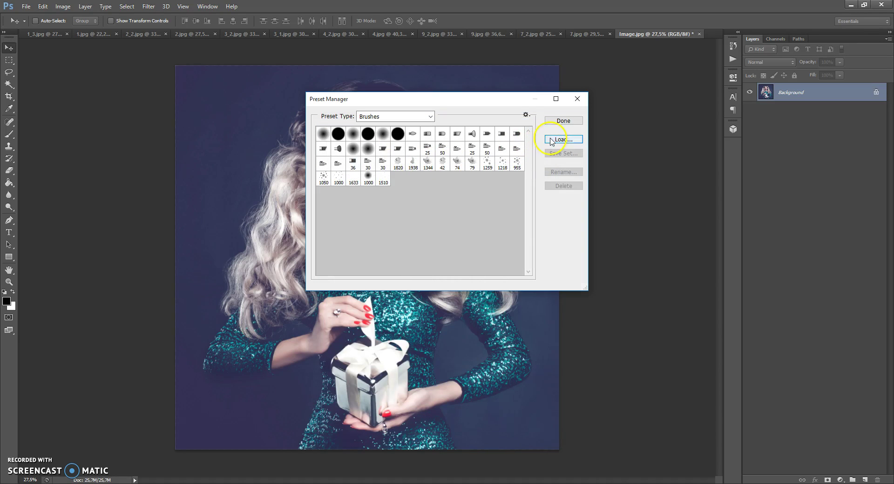
pyautogui.click(563, 122)
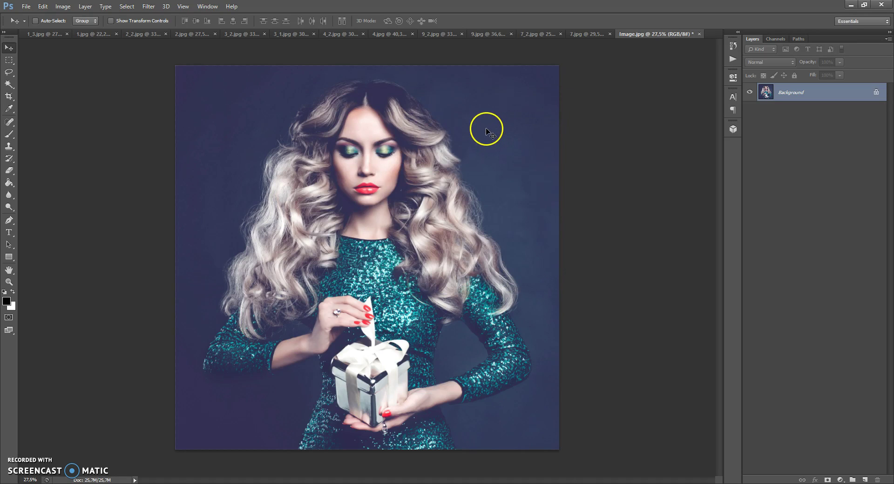
# - Load the Christmas 2 Photoshop Action file as an action set and collapse the action's list of steps
pyautogui.click(208, 6)
pyautogui.click(217, 61)
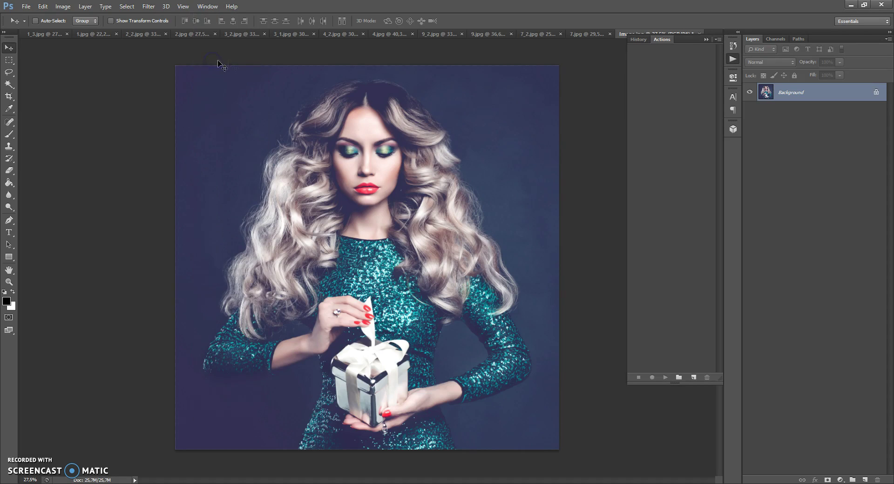
pyautogui.click(719, 41)
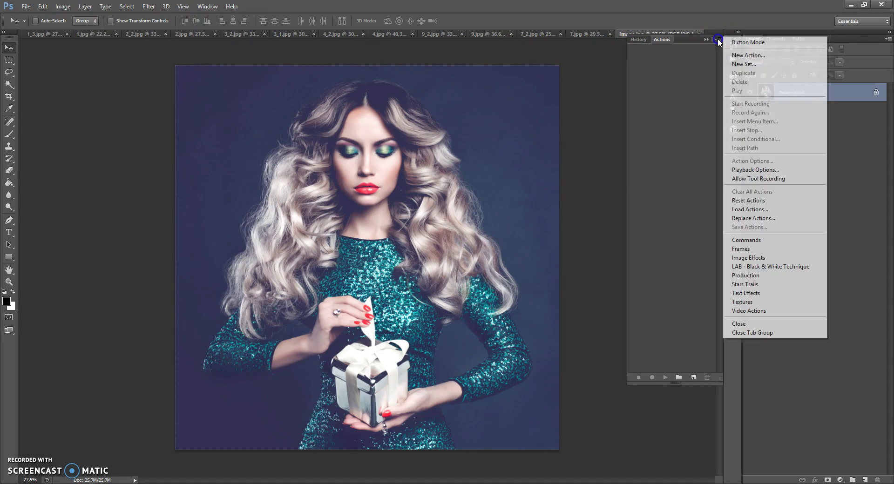
pyautogui.click(751, 212)
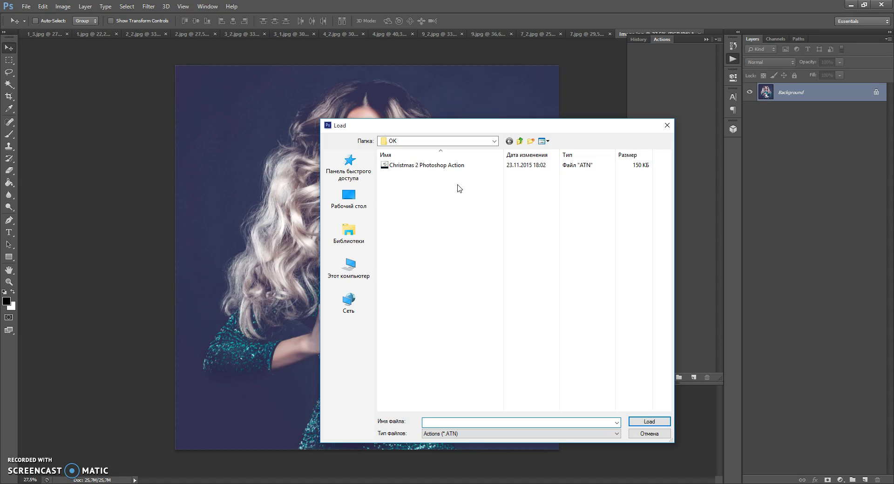
pyautogui.click(420, 167)
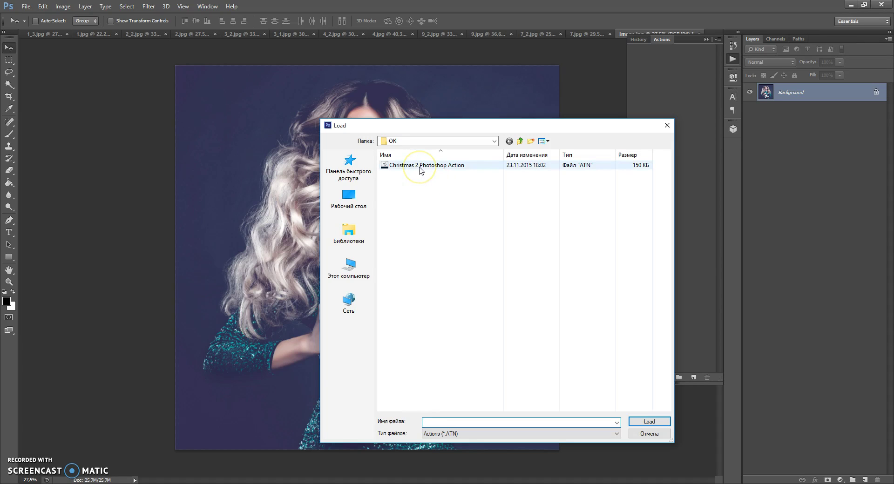
pyautogui.doubleClick(422, 168)
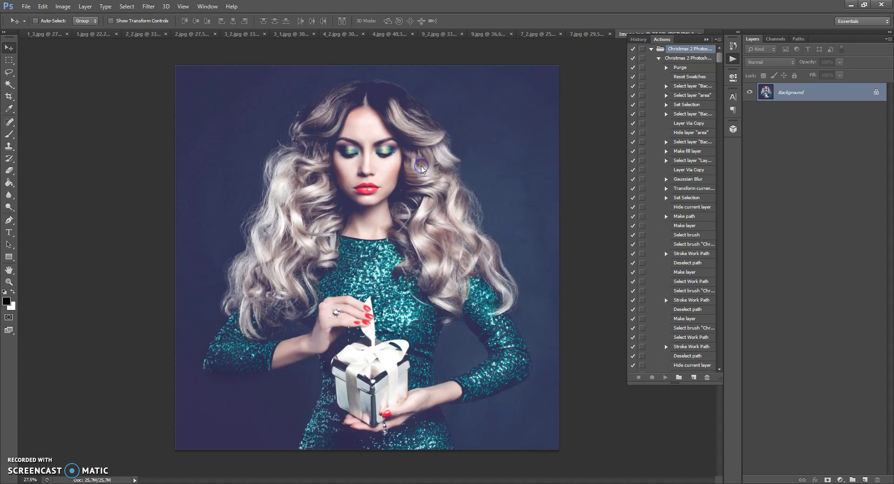
pyautogui.click(659, 58)
pyautogui.click(658, 58)
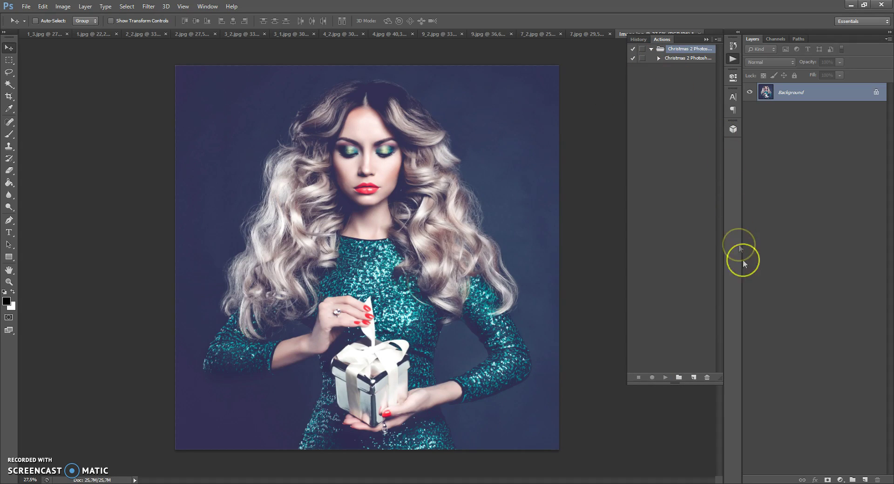
# - Create a new layer above the Background and name it area
pyautogui.click(864, 480)
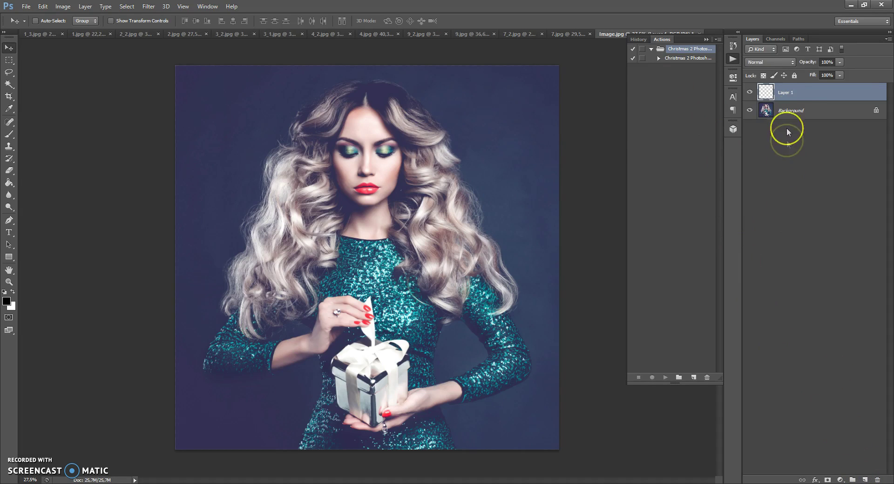
pyautogui.doubleClick(787, 93)
pyautogui.write('area')
pyautogui.click(816, 93)
pyautogui.click(790, 101)
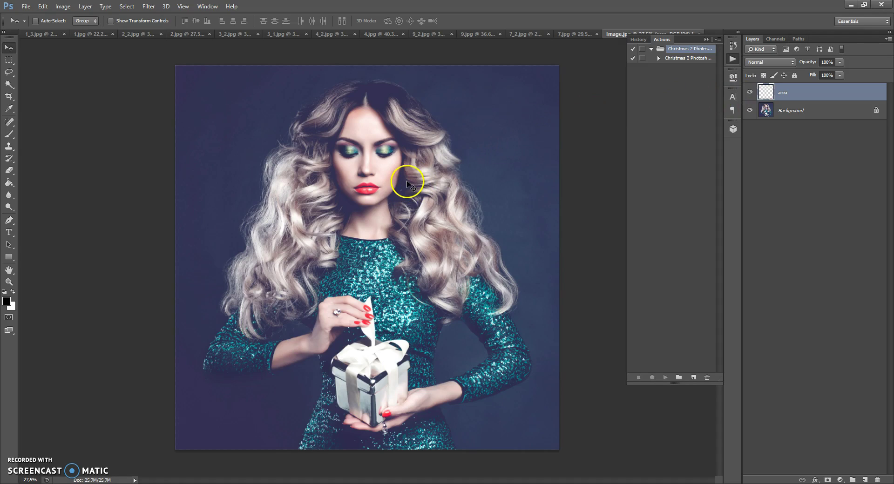
# - Examine the Brush and Lasso tools as options for marking the subject, including the Lasso variants and the brush opacity
pyautogui.click(10, 135)
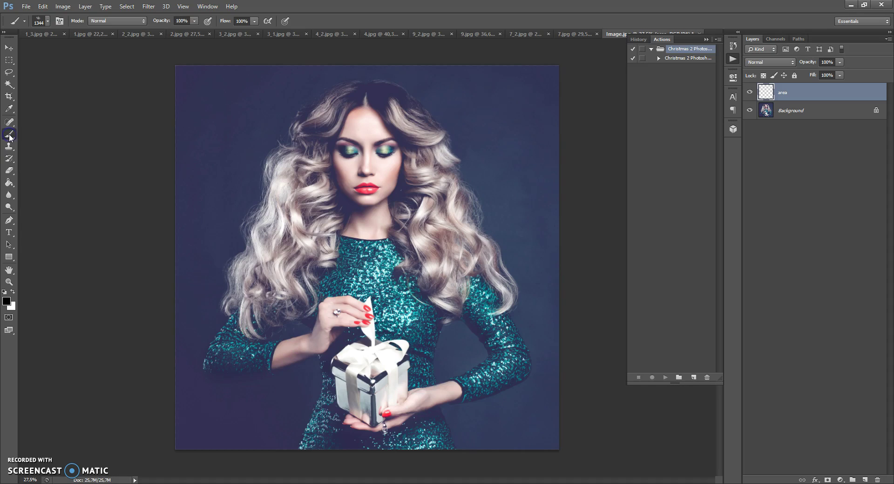
pyautogui.click(9, 73)
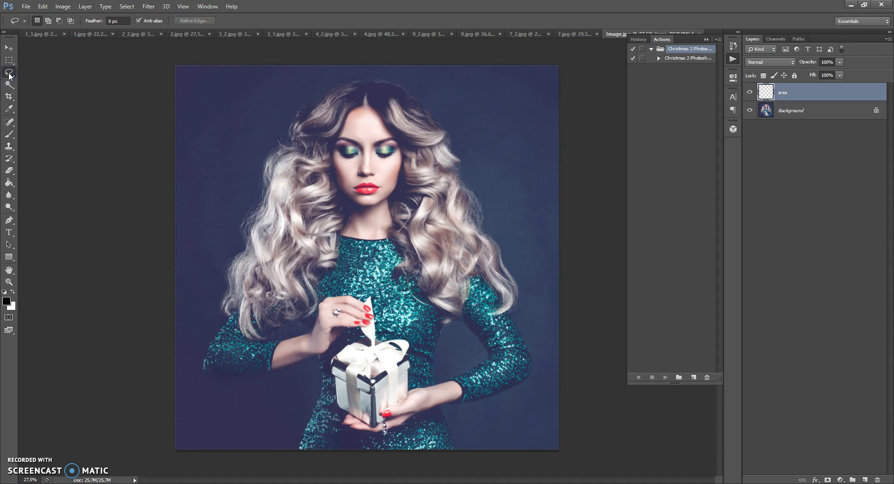
pyautogui.rightClick(9, 73)
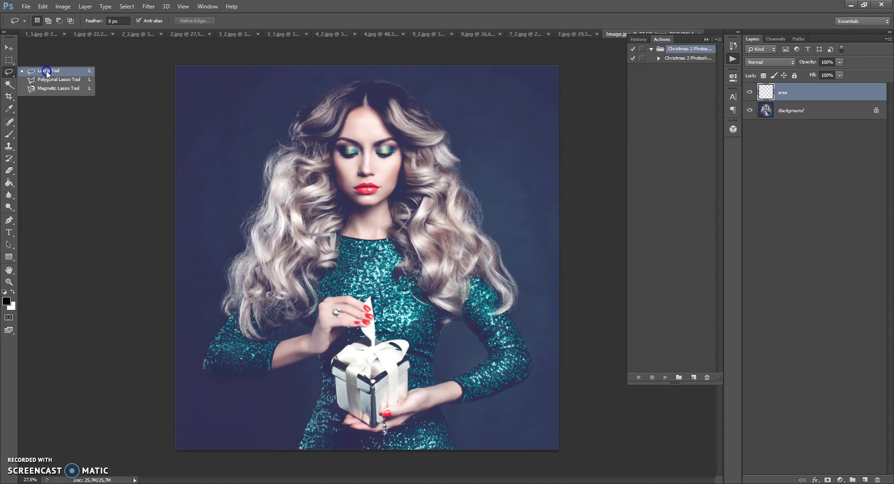
pyautogui.click(31, 72)
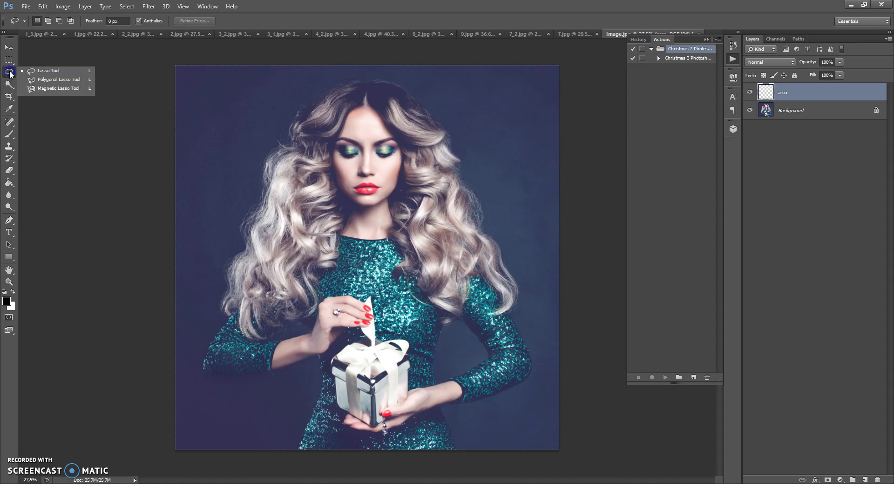
pyautogui.click(10, 135)
pyautogui.click(194, 21)
pyautogui.moveTo(185, 30); pyautogui.dragTo(202, 32)
pyautogui.click(195, 21)
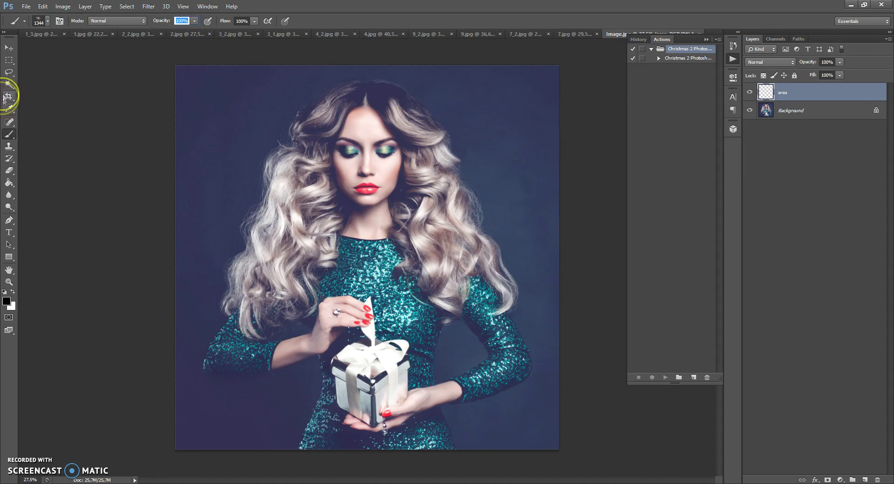
# - Outline the woman, including her hair, arms and the gift box, with a freehand Lasso selection
pyautogui.click(9, 75)
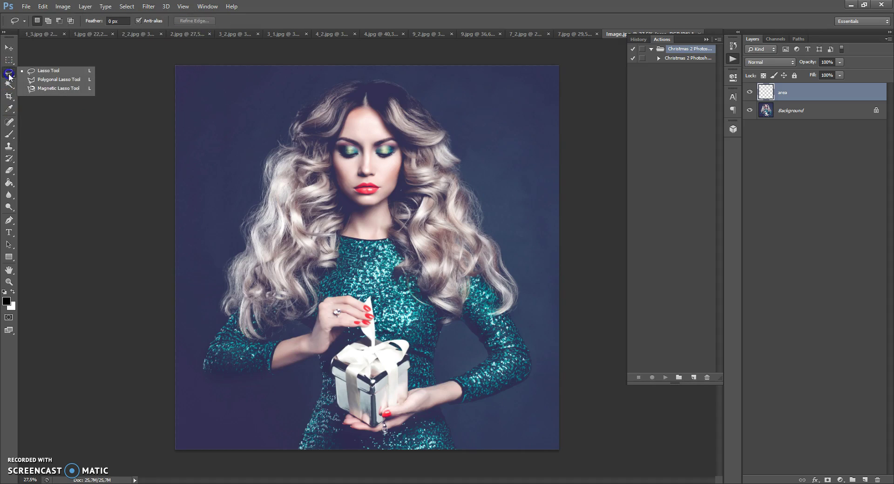
pyautogui.click(44, 71)
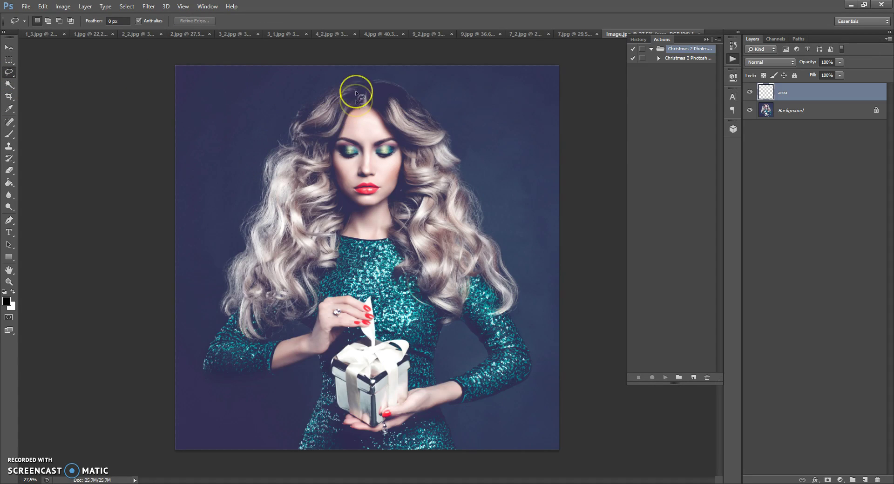
pyautogui.moveTo(298, 117); pyautogui.dragTo(290, 138)
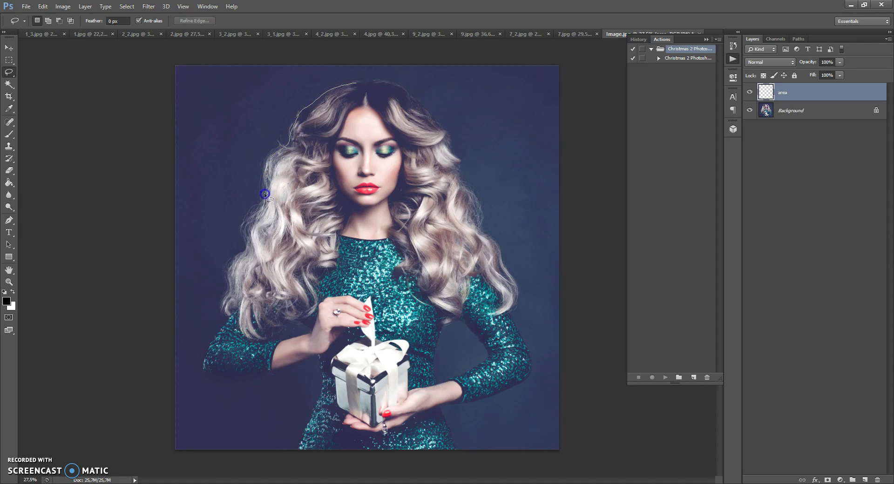
pyautogui.moveTo(248, 237)
pyautogui.mouseDown()
pyautogui.moveTo(229, 271)
pyautogui.moveTo(224, 309)
pyautogui.mouseUp()
pyautogui.moveTo(214, 345); pyautogui.dragTo(206, 367)
pyautogui.moveTo(284, 371)
pyautogui.mouseDown()
pyautogui.moveTo(322, 361)
pyautogui.moveTo(309, 432)
pyautogui.moveTo(350, 441)
pyautogui.mouseUp()
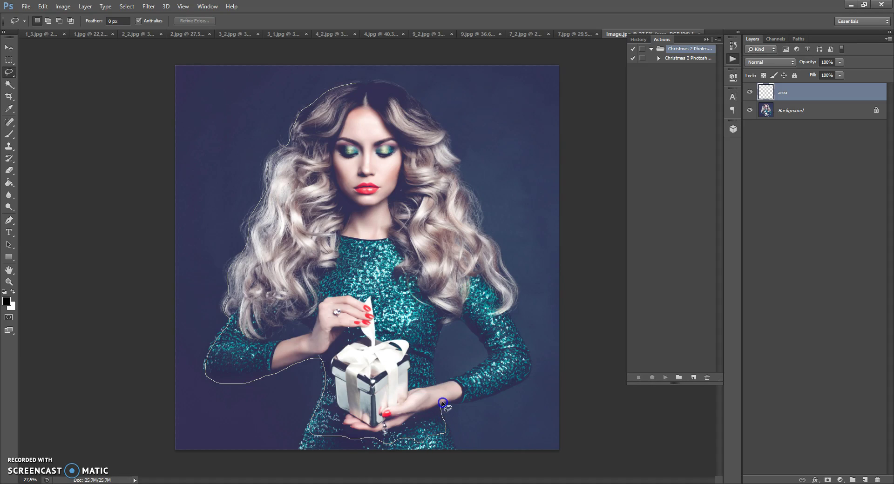
pyautogui.moveTo(443, 404); pyautogui.dragTo(528, 384)
pyautogui.moveTo(511, 305); pyautogui.dragTo(513, 286)
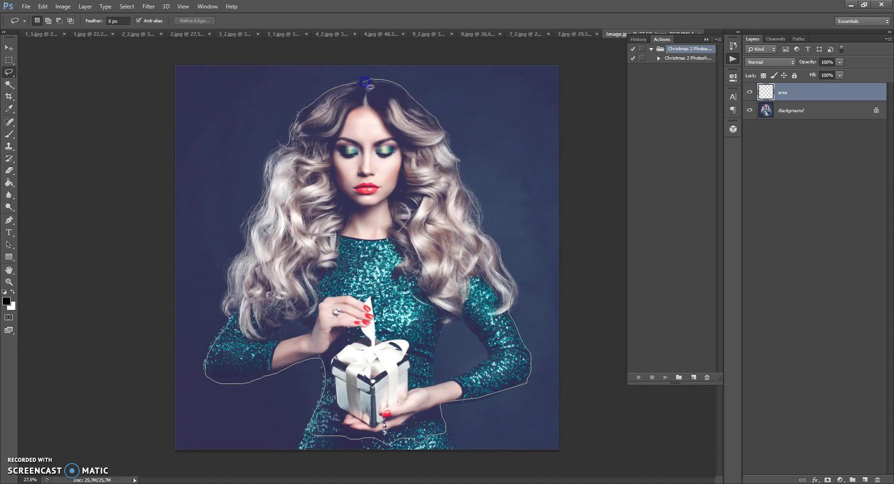
pyautogui.moveTo(358, 84); pyautogui.dragTo(359, 85)
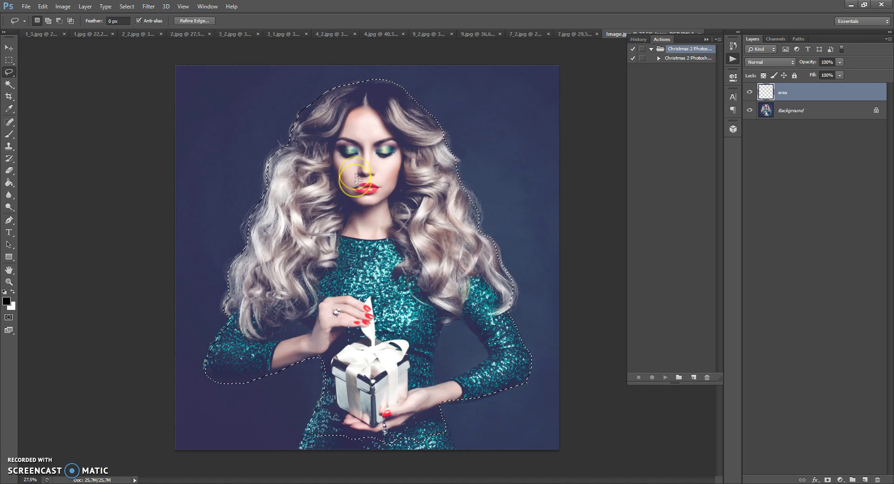
# - Subtract the background gaps between both arms and the body from the selection and refine its edge along the arm holding the gift
pyautogui.press('alt')
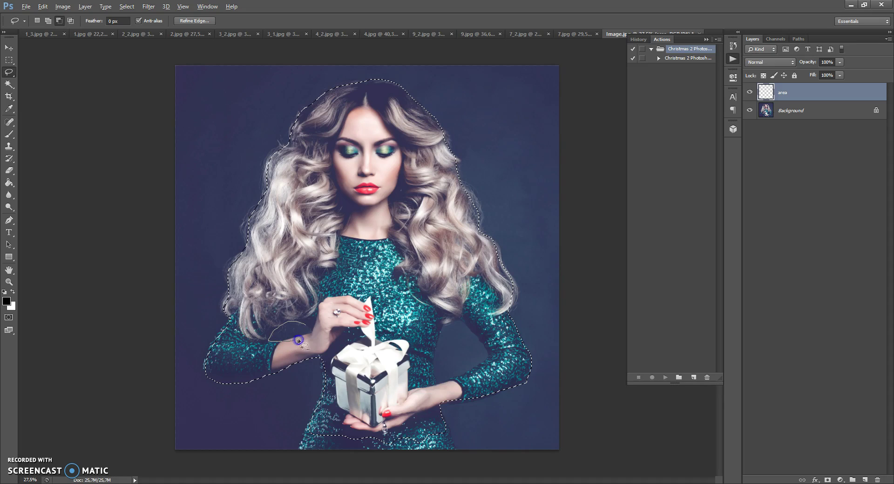
pyautogui.moveTo(310, 330); pyautogui.dragTo(311, 332)
pyautogui.moveTo(445, 322)
pyautogui.mouseDown()
pyautogui.moveTo(436, 382)
pyautogui.moveTo(491, 356)
pyautogui.mouseUp()
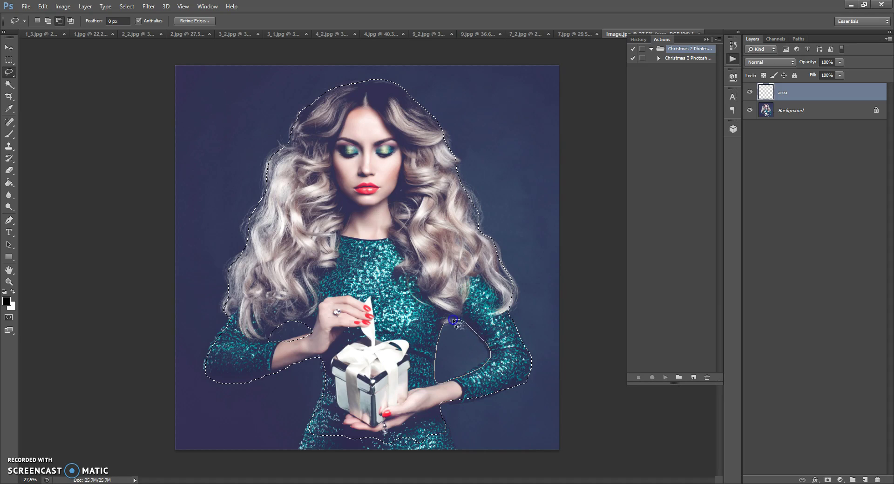
pyautogui.moveTo(447, 323); pyautogui.dragTo(447, 323)
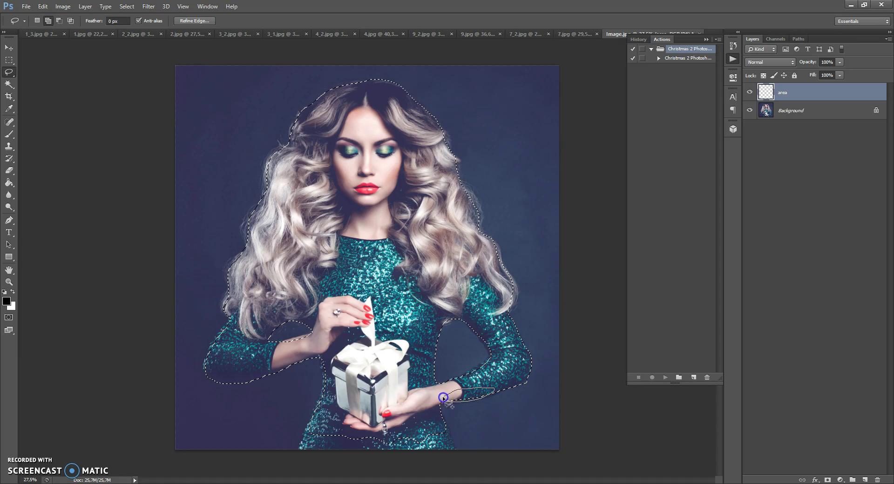
pyautogui.moveTo(439, 400)
pyautogui.mouseDown()
pyautogui.moveTo(500, 395)
pyautogui.moveTo(531, 378)
pyautogui.moveTo(517, 389)
pyautogui.moveTo(535, 386)
pyautogui.mouseUp()
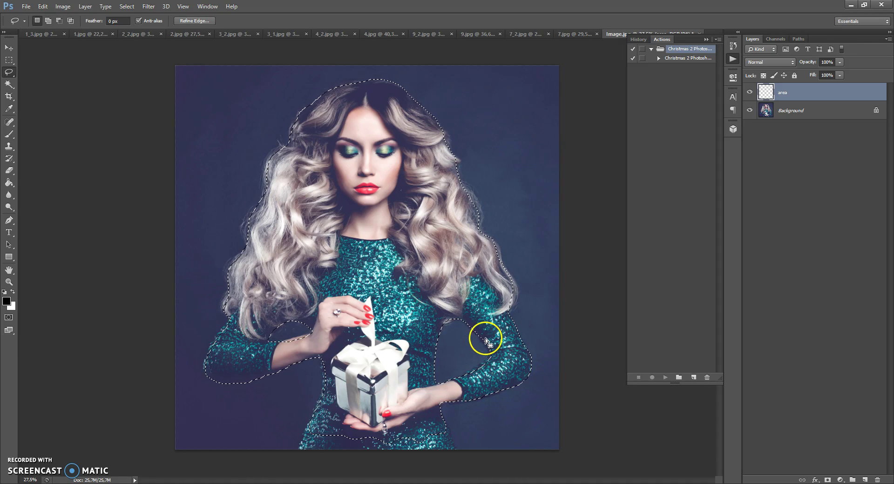
pyautogui.moveTo(486, 342); pyautogui.dragTo(479, 335)
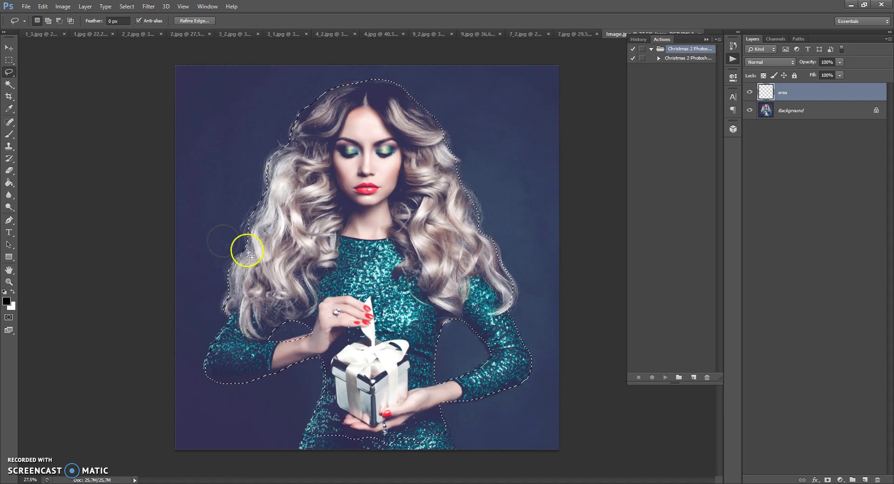
# - Set the foreground color to ff0000, fill the selection on the area layer with the Paint Bucket and deselect
pyautogui.click(7, 301)
pyautogui.write('ff0000')
pyautogui.click(689, 162)
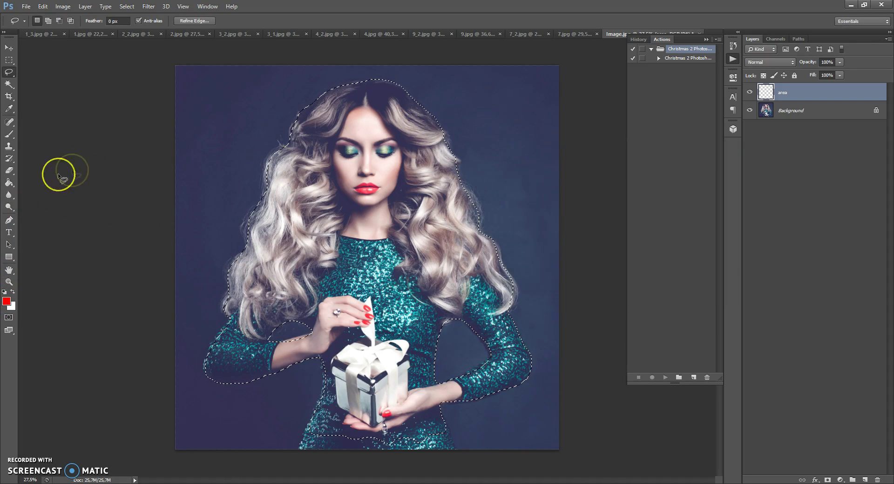
pyautogui.click(10, 183)
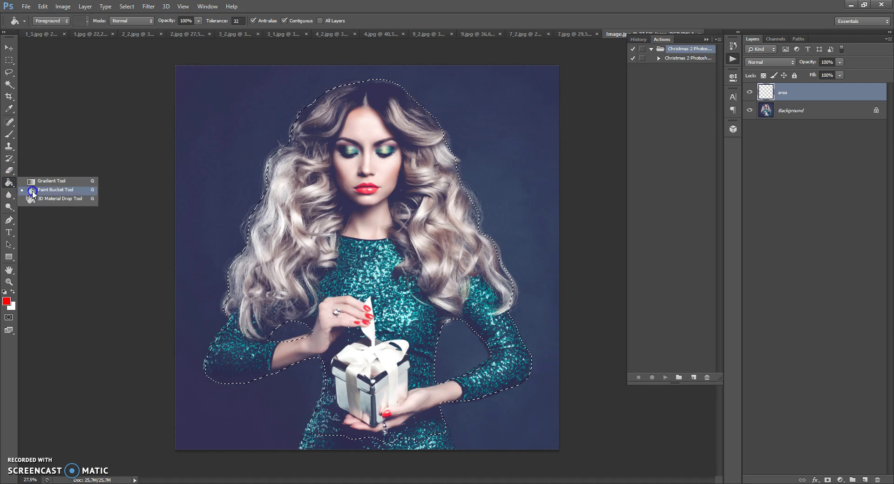
pyautogui.click(52, 190)
pyautogui.click(335, 237)
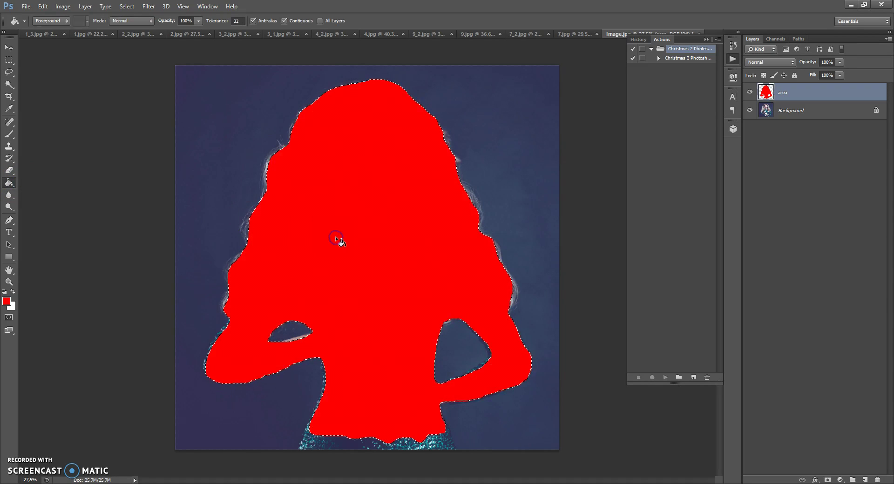
pyautogui.hotkey('ctrl', 'd')
# - Extend the canvas on all four sides with the Crop tool, leaving wider margins above and below the portrait, and apply the crop
pyautogui.scroll(-1, 341, 228)
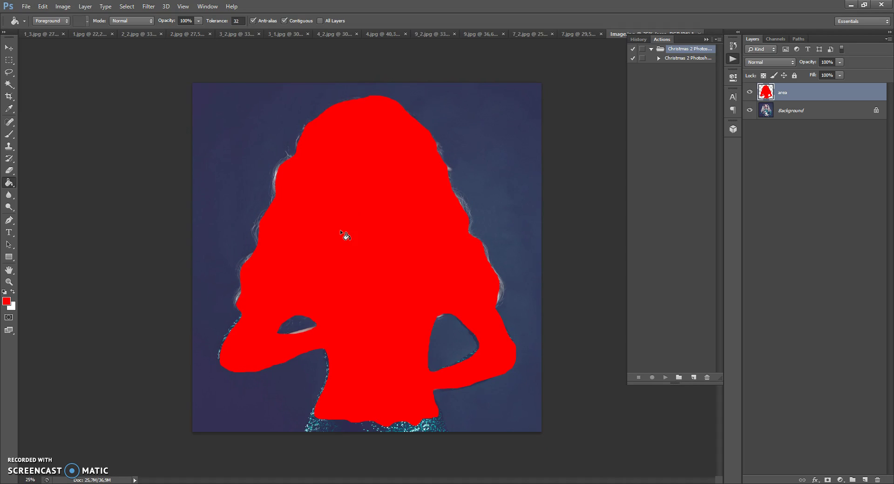
pyautogui.click(350, 226)
pyautogui.click(332, 219)
pyautogui.click(8, 96)
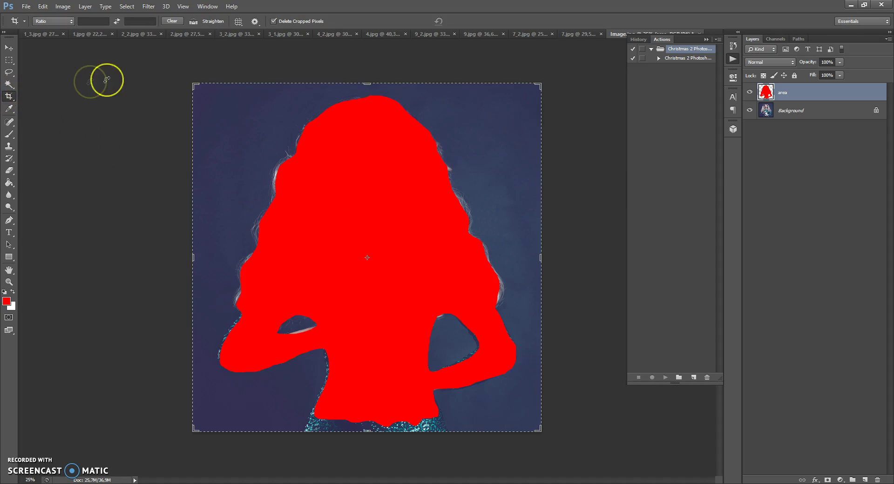
pyautogui.moveTo(193, 84); pyautogui.dragTo(166, 54)
pyautogui.moveTo(369, 120); pyautogui.dragTo(369, 112)
pyautogui.moveTo(368, 400); pyautogui.dragTo(369, 408)
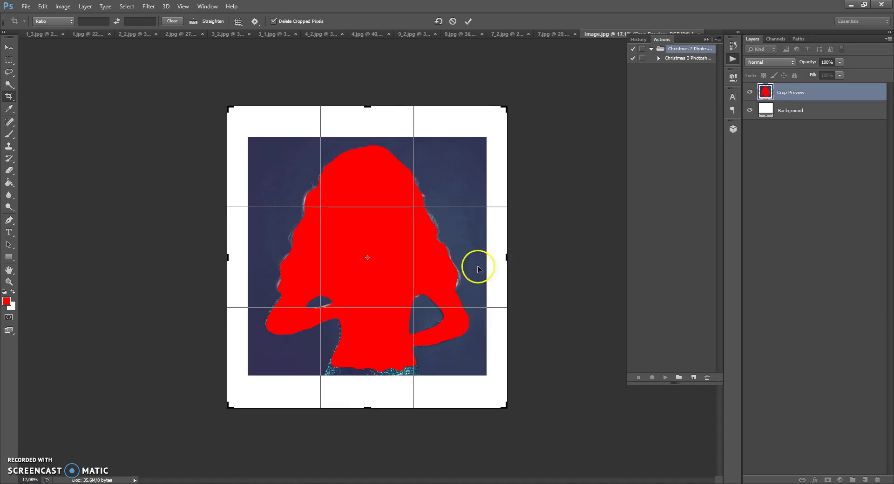
pyautogui.moveTo(509, 256); pyautogui.dragTo(510, 255)
pyautogui.moveTo(367, 409); pyautogui.dragTo(367, 422)
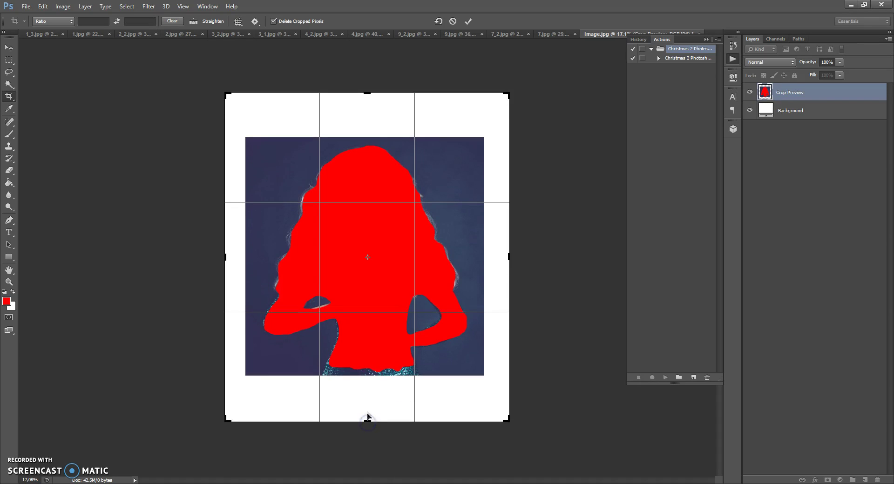
pyautogui.click(9, 48)
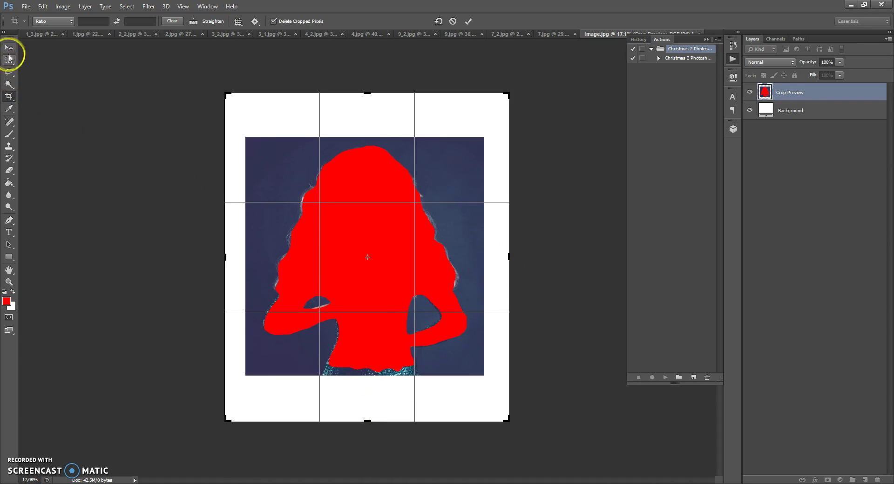
pyautogui.click(407, 184)
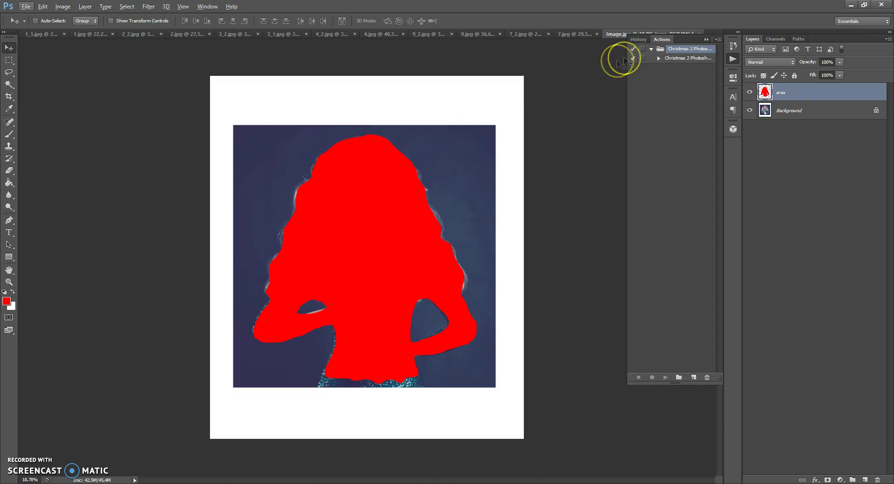
# - Play the Christmas 2 Photoshop Action with the Brush tool active at 100% opacity
pyautogui.click(659, 59)
pyautogui.click(673, 58)
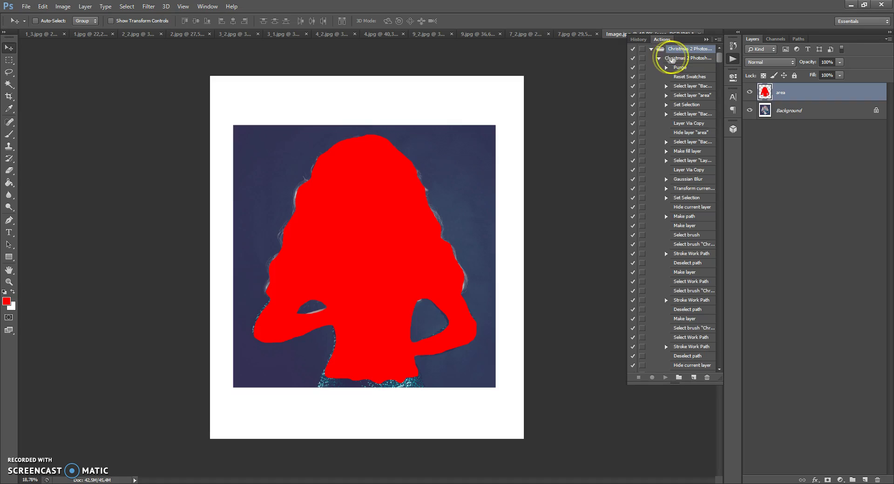
pyautogui.click(674, 59)
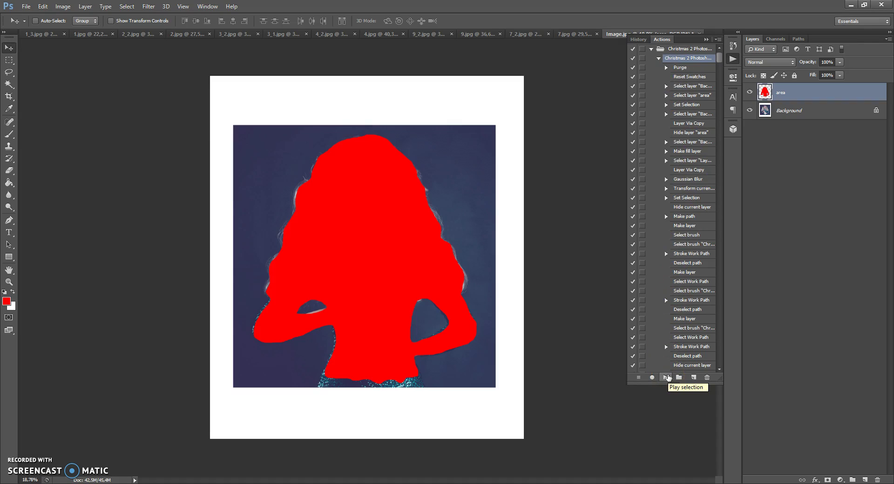
pyautogui.click(9, 135)
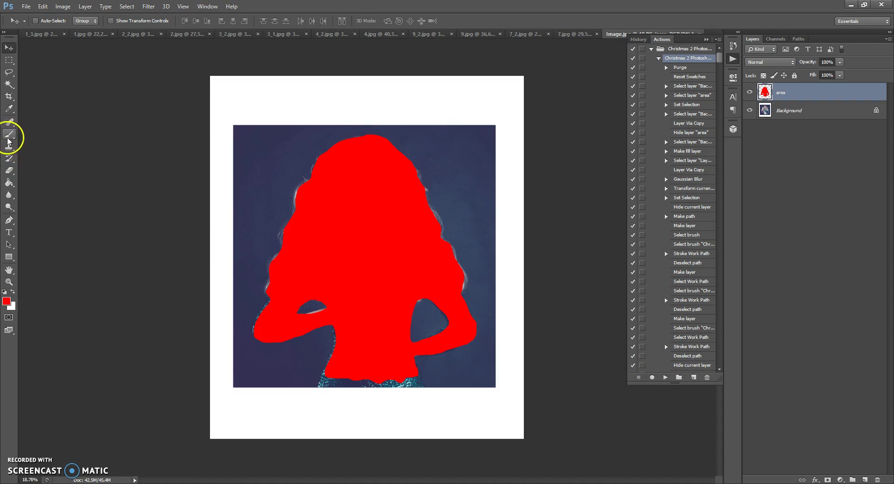
pyautogui.click(194, 21)
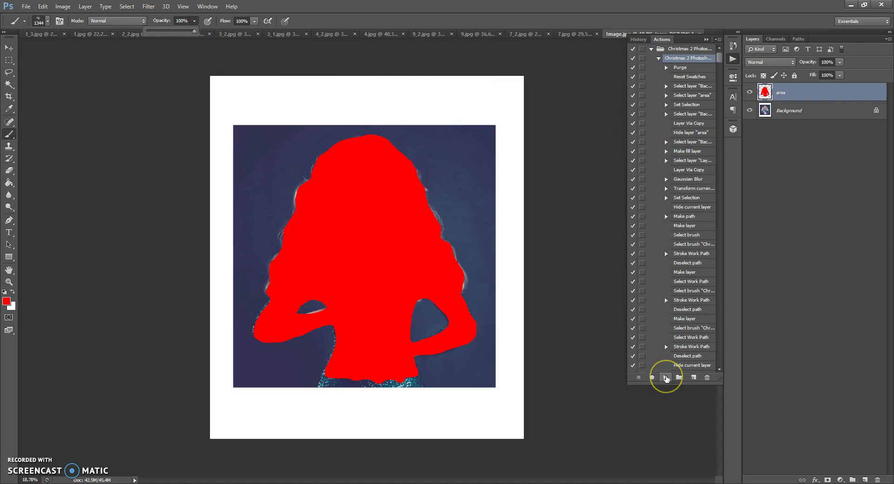
pyautogui.click(666, 378)
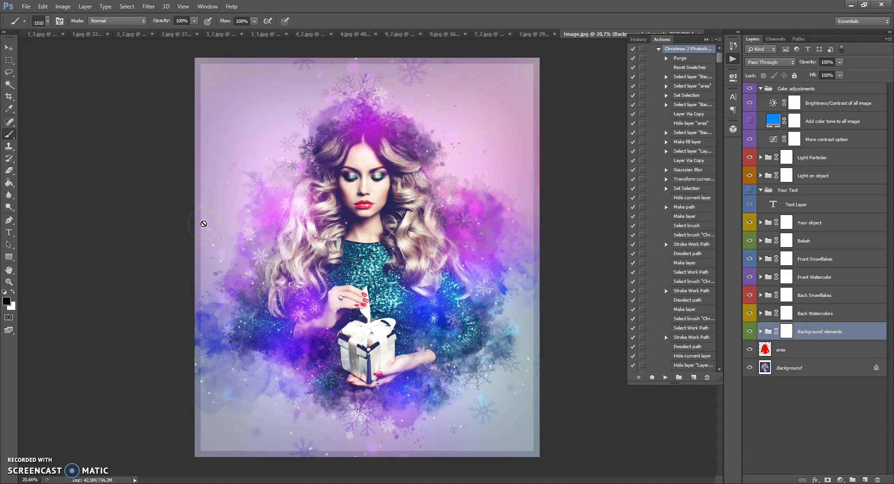
# - Collapse the Color adjustments and Your Text groups and hide every layer group above Background elements
pyautogui.click(9, 47)
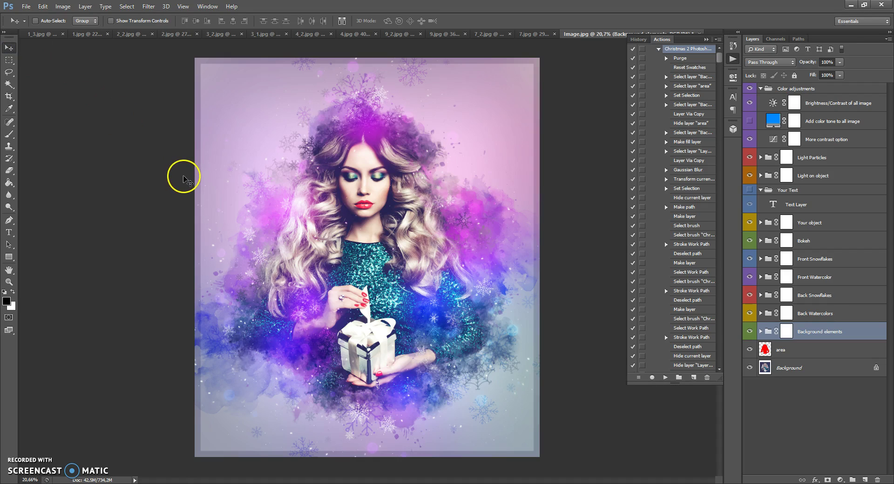
pyautogui.click(706, 41)
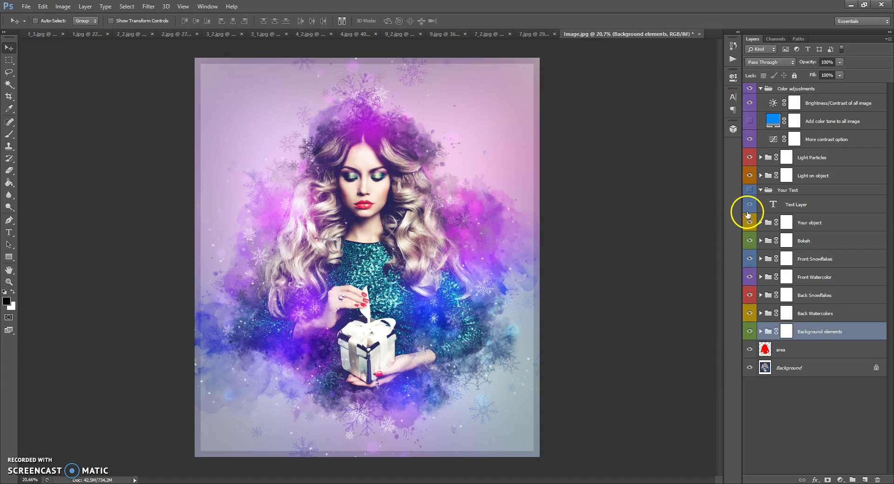
pyautogui.click(761, 89)
pyautogui.click(760, 136)
pyautogui.moveTo(750, 116); pyautogui.dragTo(751, 187)
pyautogui.moveTo(749, 241); pyautogui.dragTo(750, 241)
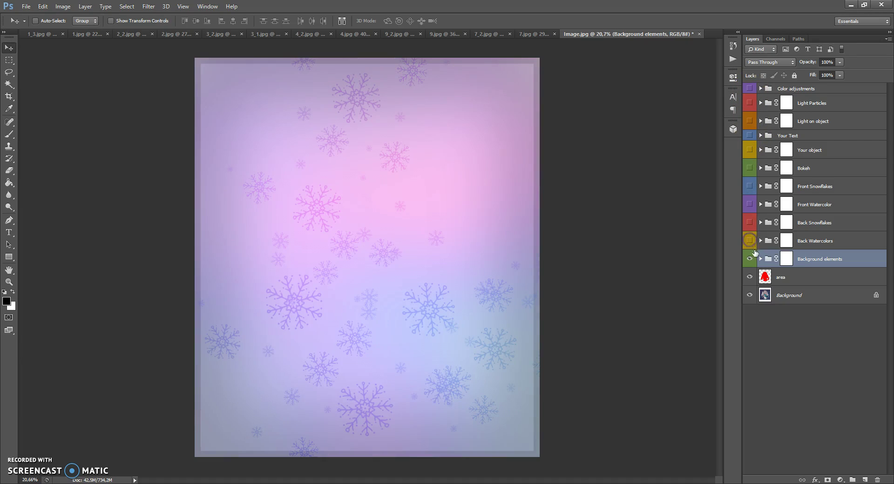
# - Show every hidden layer group again one by one, from Back Watercolors up to Color adjustments
pyautogui.click(750, 241)
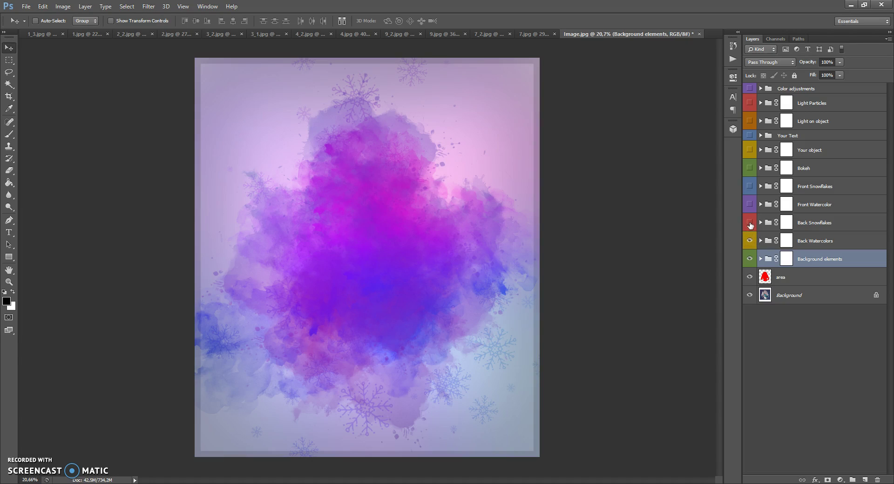
pyautogui.click(751, 224)
pyautogui.click(749, 205)
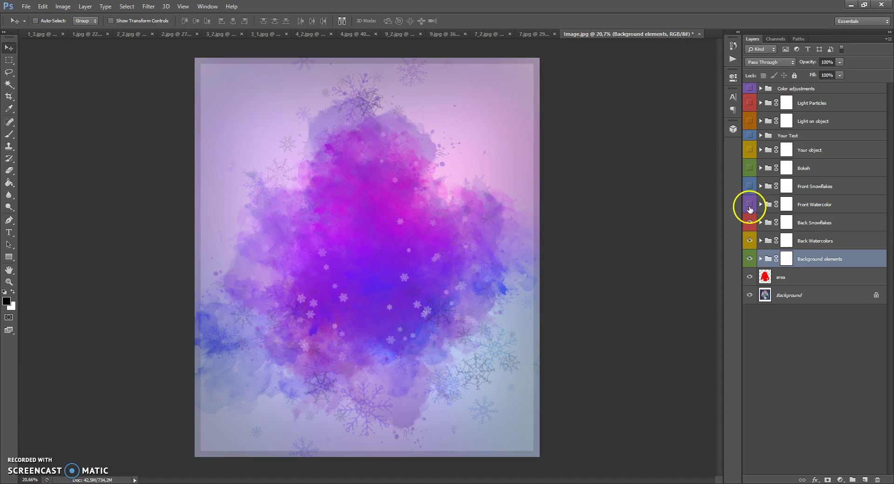
pyautogui.click(750, 187)
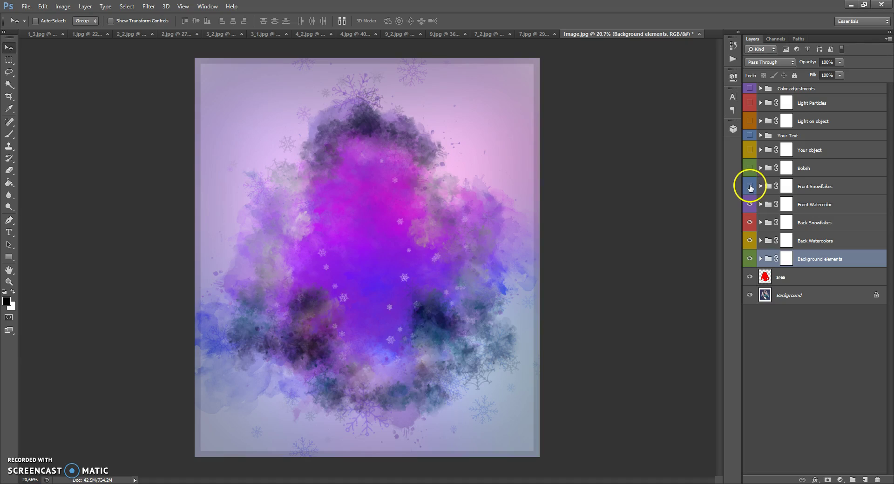
pyautogui.click(749, 168)
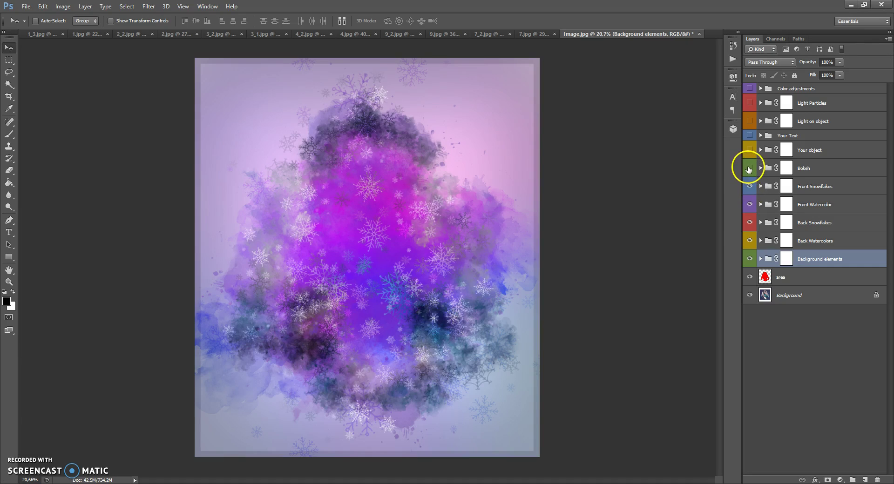
pyautogui.click(750, 150)
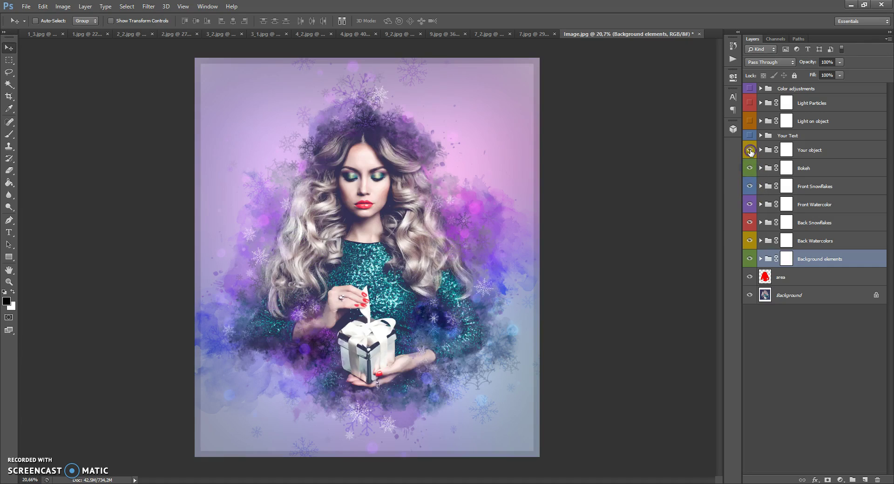
pyautogui.click(750, 121)
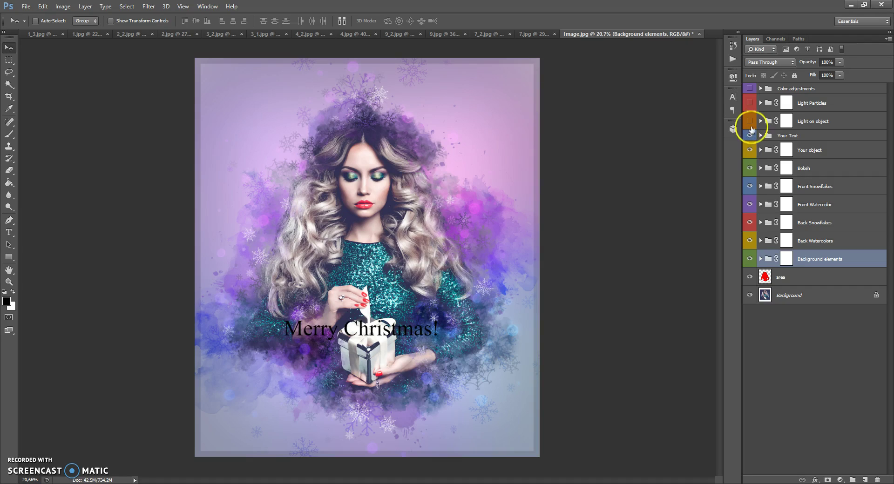
pyautogui.click(750, 103)
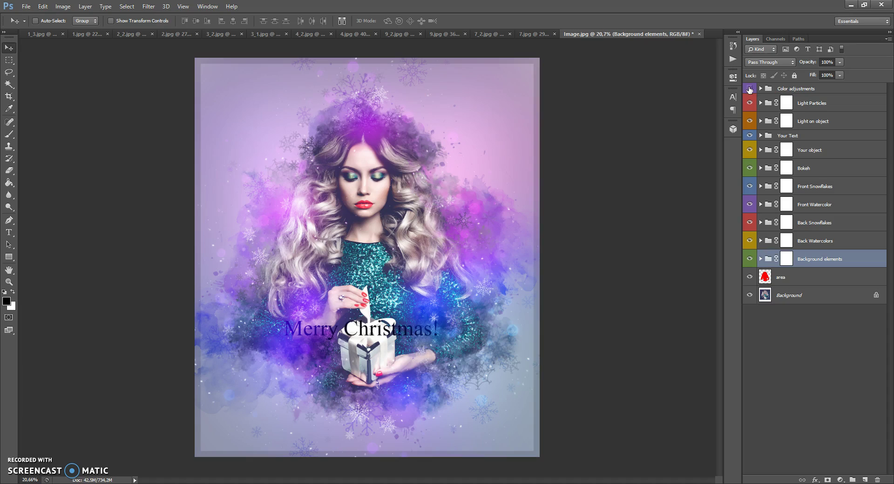
pyautogui.click(750, 89)
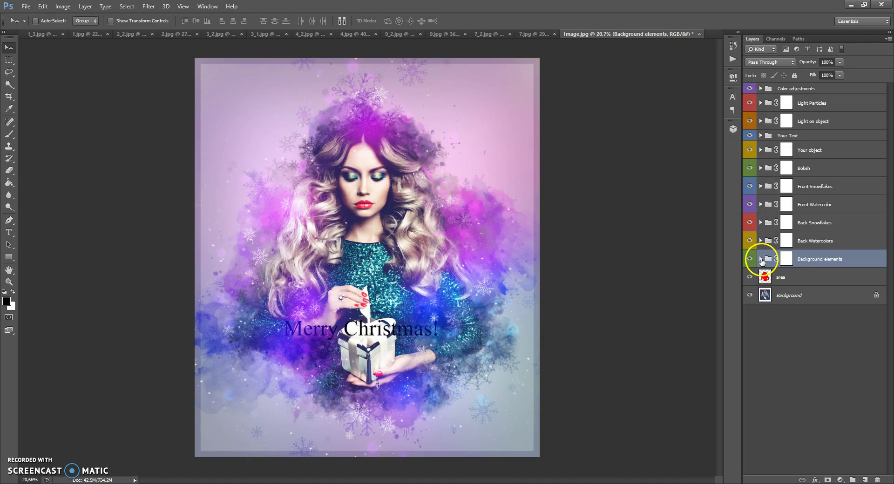
# - Expand the Background elements group and hide the Your Text group
pyautogui.click(761, 260)
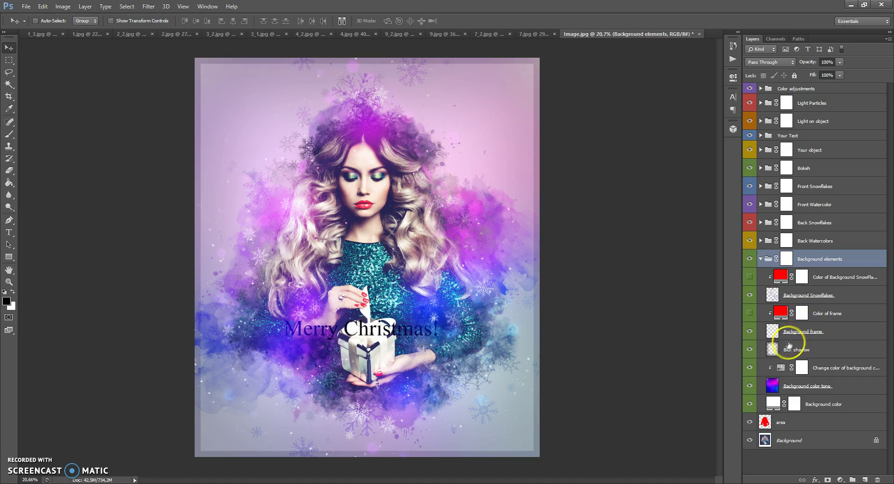
pyautogui.click(751, 135)
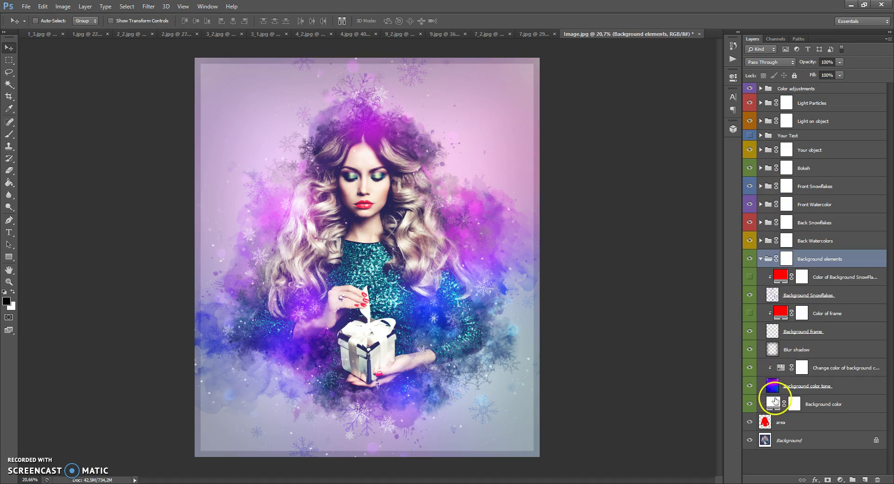
# - Try several hues and shades on the Background color fill layer, then return to white (ffffff) and accept it
pyautogui.doubleClick(773, 404)
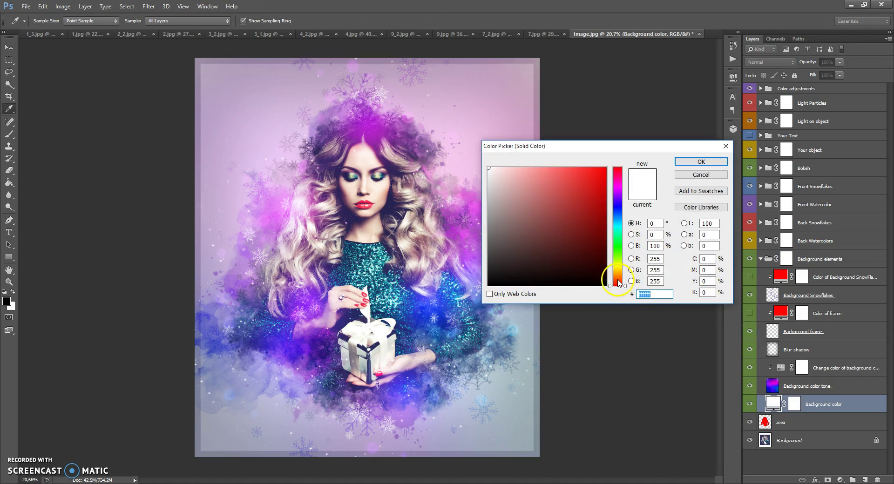
pyautogui.moveTo(618, 283); pyautogui.dragTo(618, 257)
pyautogui.moveTo(589, 210); pyautogui.dragTo(620, 284)
pyautogui.moveTo(573, 217)
pyautogui.mouseDown()
pyautogui.moveTo(515, 210)
pyautogui.moveTo(505, 266)
pyautogui.moveTo(500, 254)
pyautogui.moveTo(465, 263)
pyautogui.moveTo(545, 239)
pyautogui.moveTo(467, 135)
pyautogui.mouseUp()
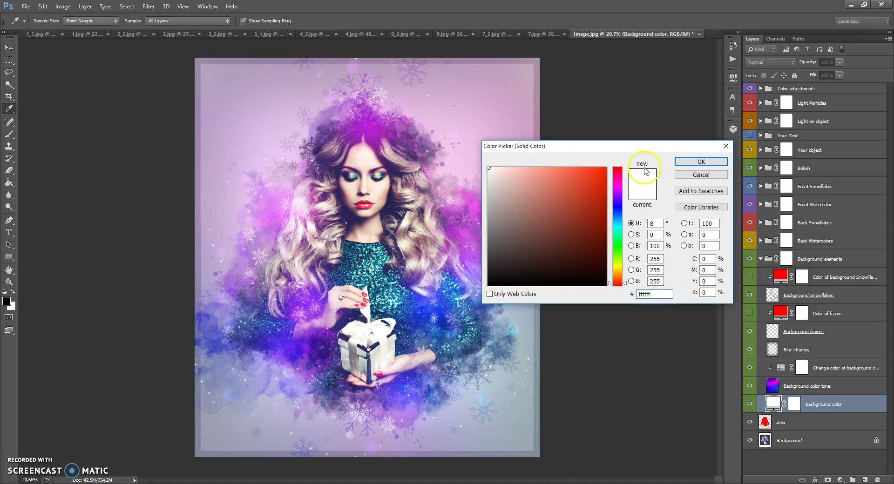
pyautogui.click(701, 162)
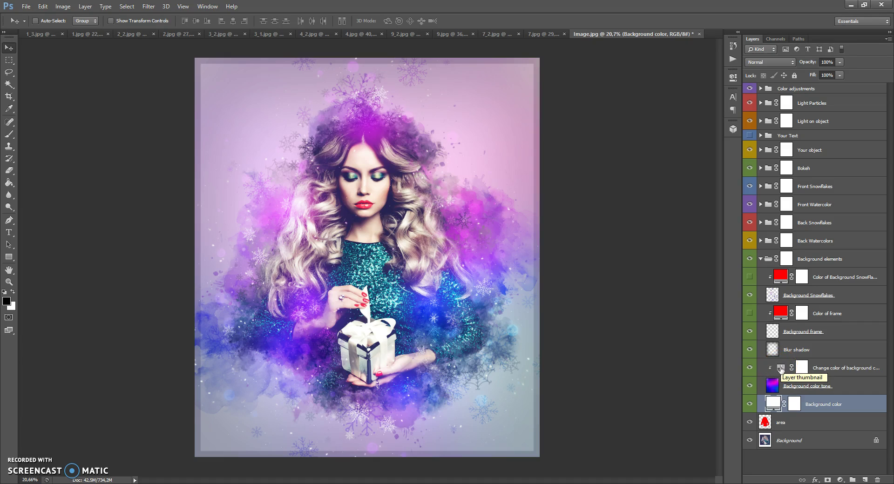
# - Try shifting the hue in the Hue/Saturation adjustment above Background color tone, return it to 0 and close the settings
pyautogui.doubleClick(781, 368)
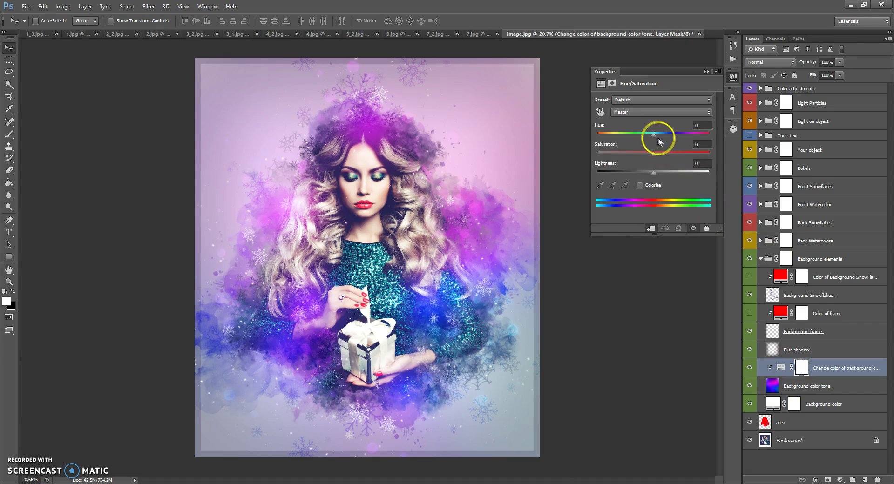
pyautogui.moveTo(676, 138); pyautogui.dragTo(654, 135)
pyautogui.click(706, 72)
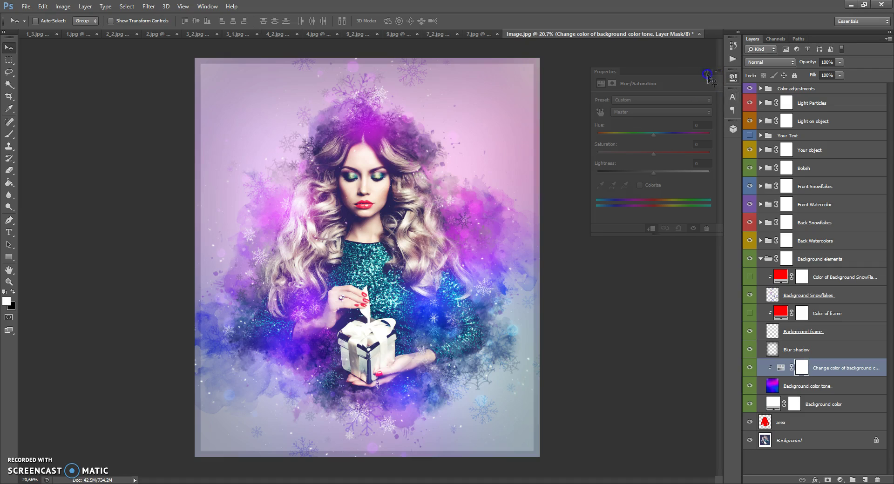
# - Set the opacity of the Background color tone layer to 25%
pyautogui.click(774, 385)
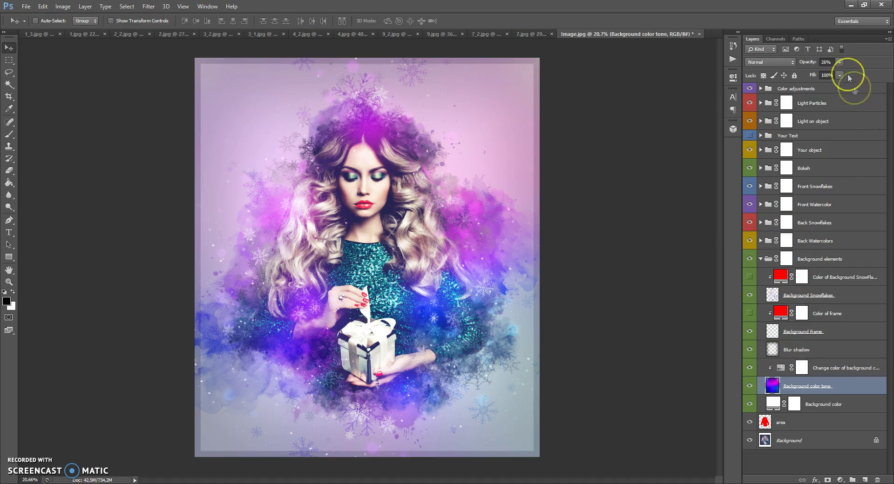
pyautogui.moveTo(853, 71)
pyautogui.mouseDown()
pyautogui.moveTo(891, 73)
pyautogui.moveTo(845, 76)
pyautogui.mouseUp()
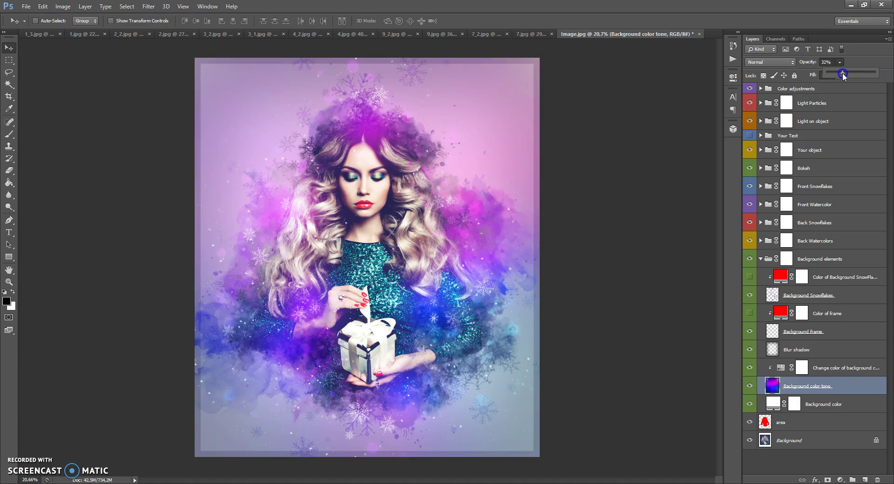
pyautogui.moveTo(841, 73); pyautogui.dragTo(839, 73)
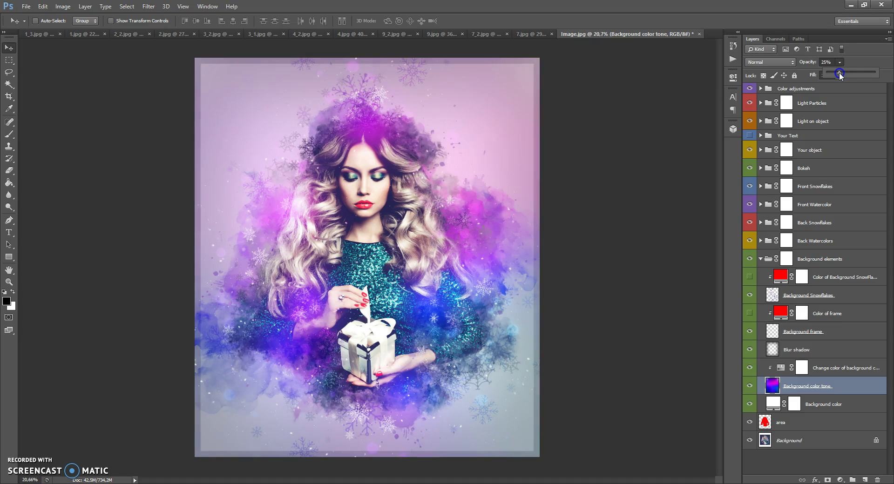
# - Compare the image with and without the Blur shadow and Background frame layers, leaving both visible
pyautogui.click(773, 349)
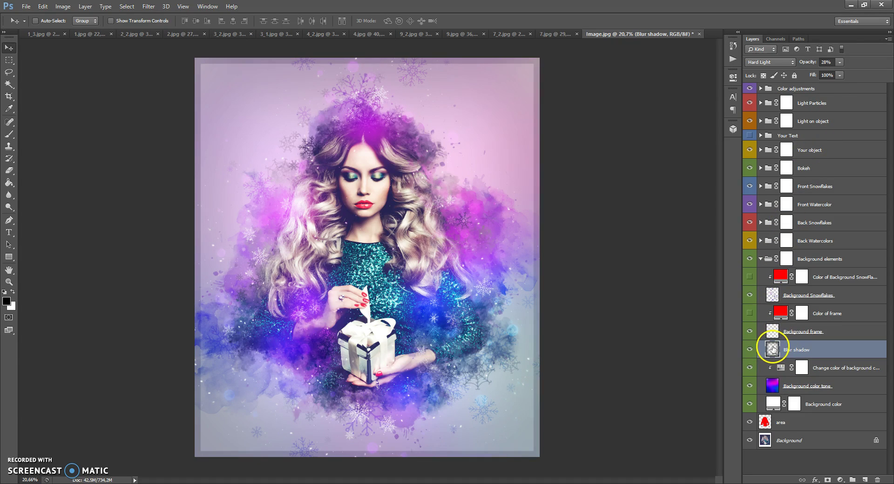
pyautogui.click(749, 349)
pyautogui.click(750, 350)
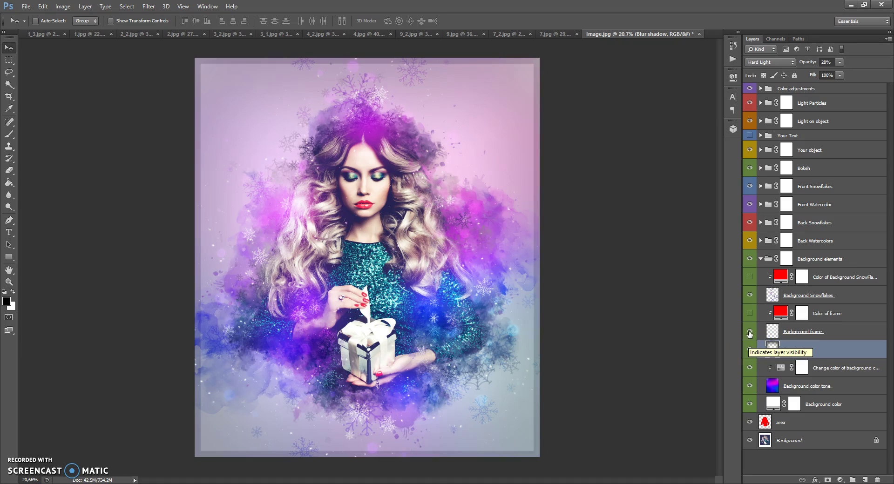
pyautogui.click(750, 332)
pyautogui.click(749, 332)
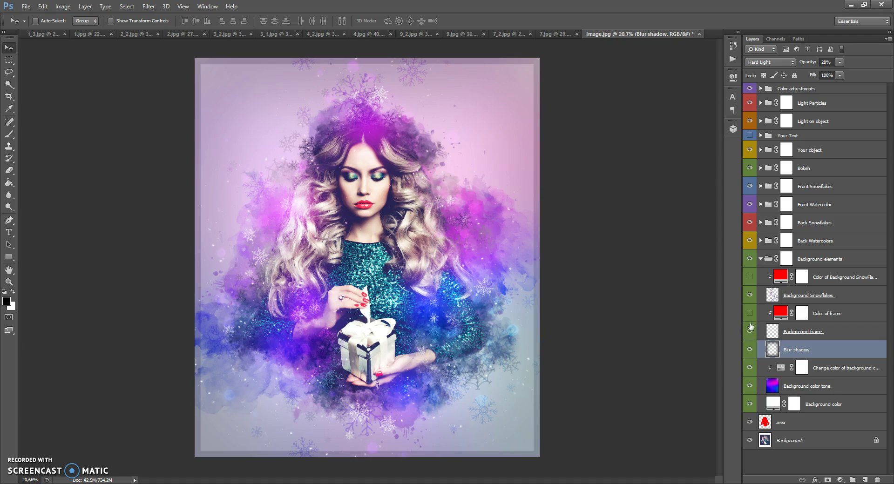
# - Show the Color of frame layer, try other colors for its fill, cancel the color change and hide the layer again
pyautogui.click(749, 314)
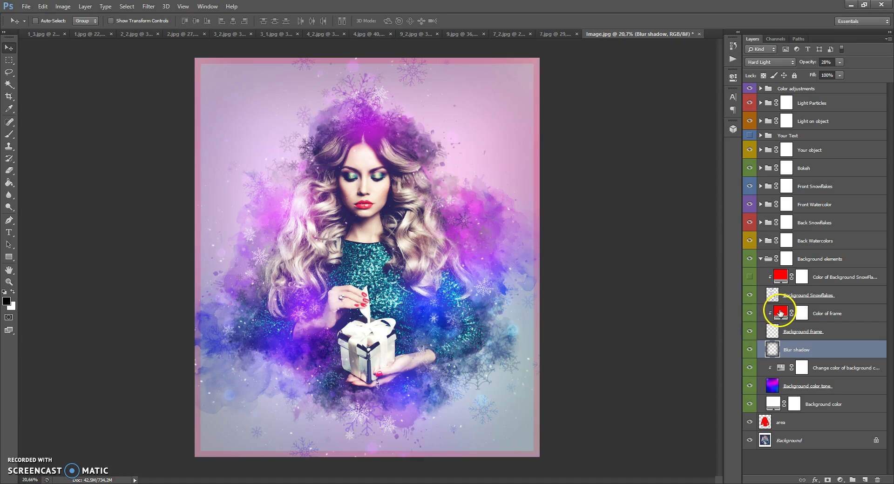
pyautogui.doubleClick(781, 314)
pyautogui.moveTo(618, 171); pyautogui.dragTo(618, 262)
pyautogui.moveTo(492, 168); pyautogui.dragTo(433, 313)
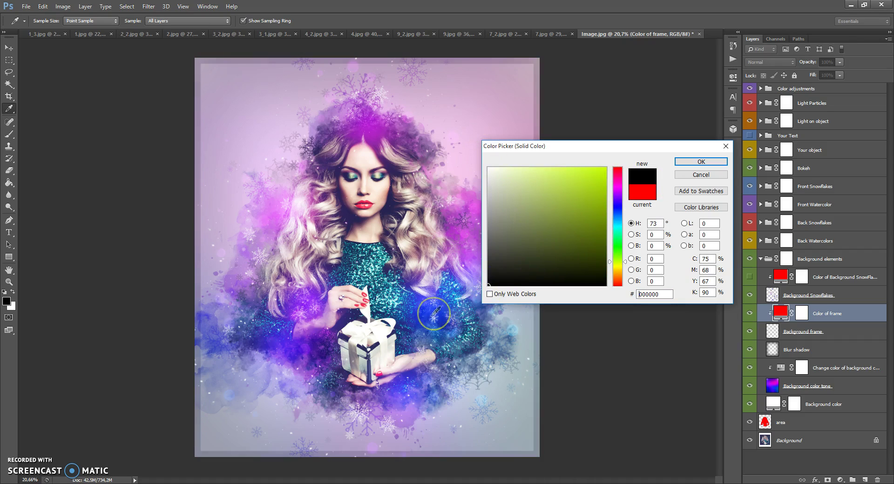
pyautogui.click(702, 175)
pyautogui.click(750, 313)
# - Show the Color of Background SnowFlakes layer and try the orange-red ff2a00 for its fill
pyautogui.moveTo(757, 301); pyautogui.dragTo(772, 294)
pyautogui.click(750, 278)
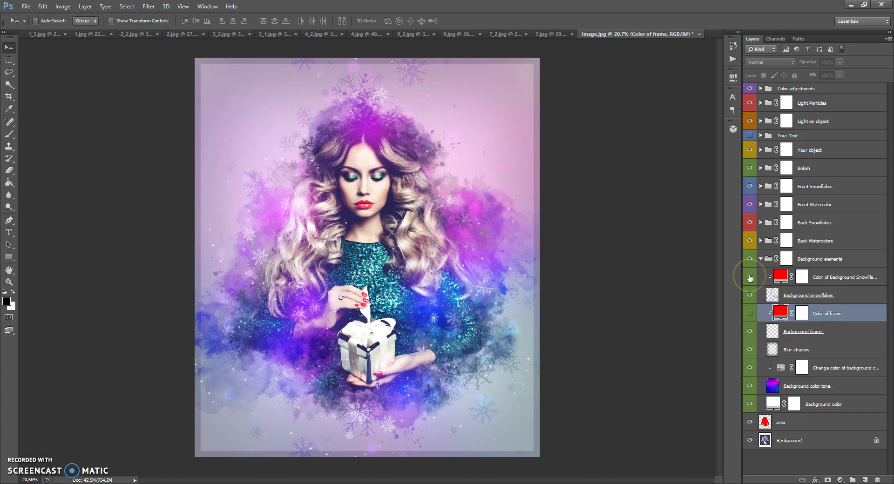
pyautogui.click(751, 278)
pyautogui.click(750, 278)
pyautogui.doubleClick(779, 276)
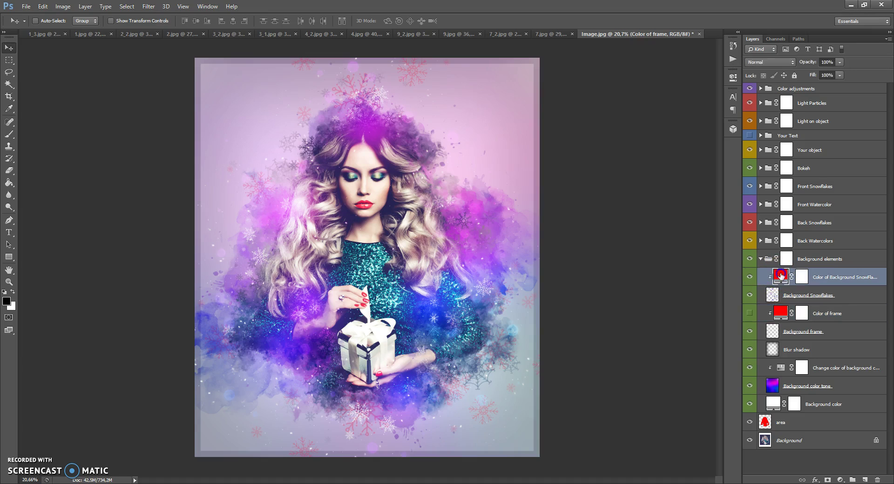
pyautogui.moveTo(620, 175); pyautogui.dragTo(619, 289)
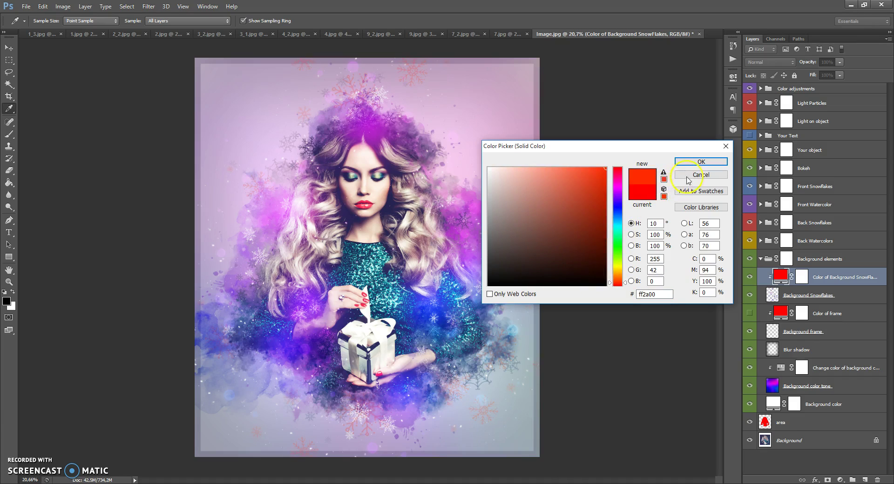
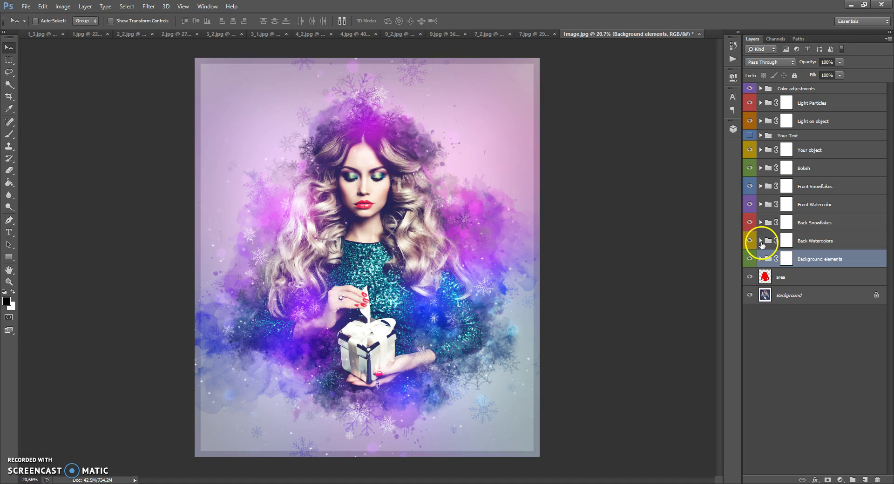
# - Expand the Back Watercolors group, examine the individual layers inside Back Watercolor layers and collapse that subgroup
pyautogui.click(761, 241)
pyautogui.click(765, 279)
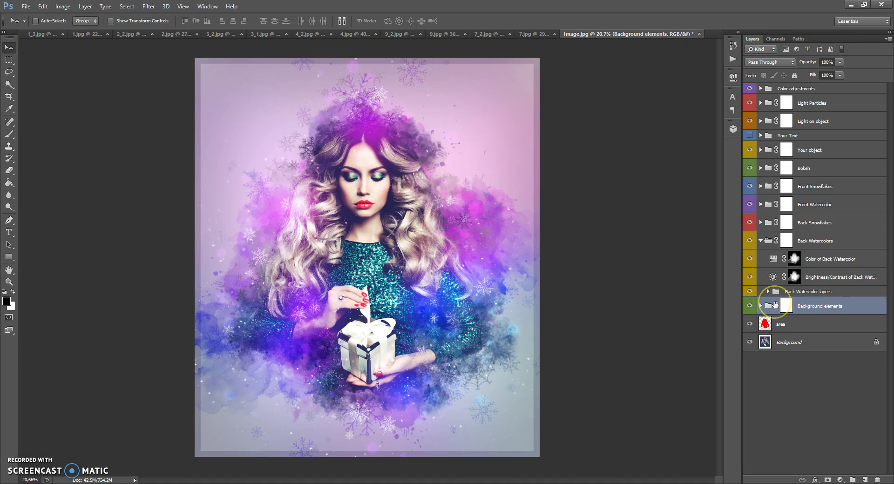
pyautogui.click(769, 291)
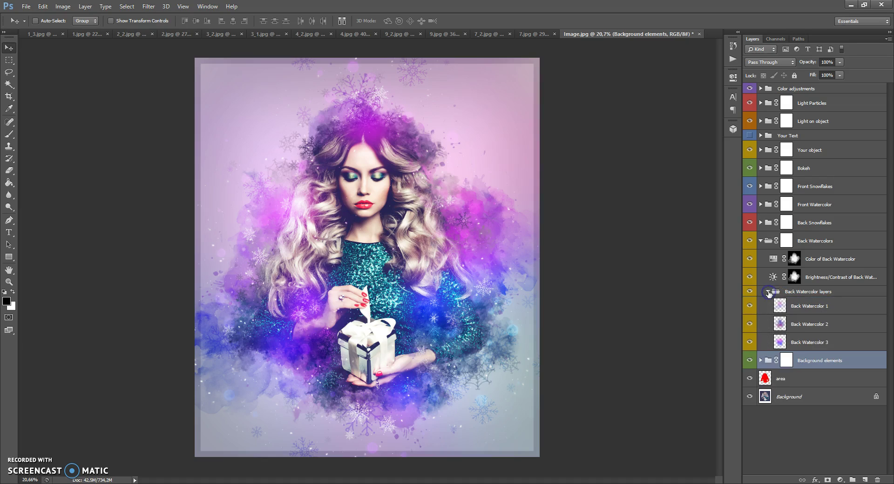
pyautogui.click(768, 292)
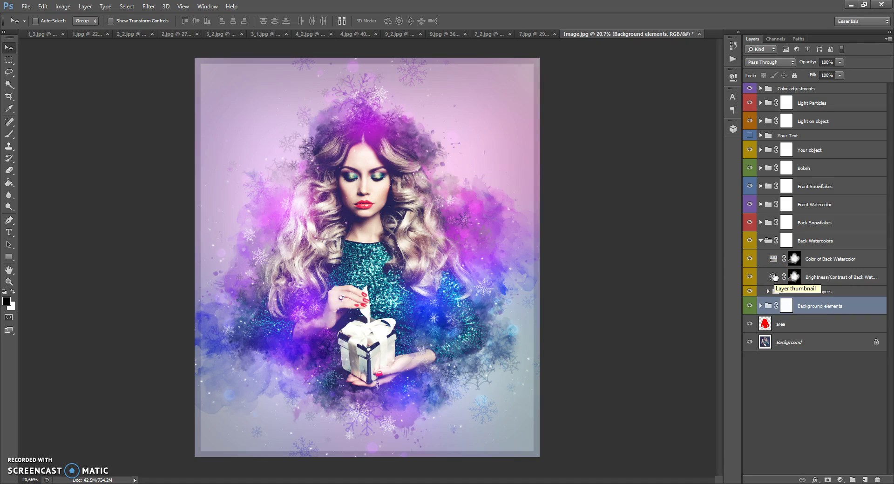
# - Test darker brightness and different contrast on the Back Watercolors Brightness/Contrast adjustment, leaving contrast at 2, and close the settings
pyautogui.doubleClick(773, 277)
pyautogui.moveTo(626, 124)
pyautogui.mouseDown()
pyautogui.moveTo(729, 126)
pyautogui.moveTo(619, 126)
pyautogui.mouseUp()
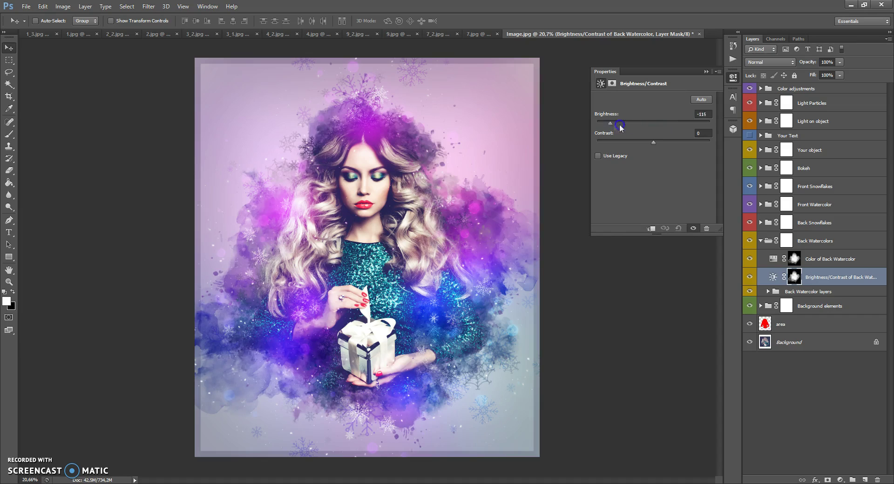
pyautogui.click(601, 145)
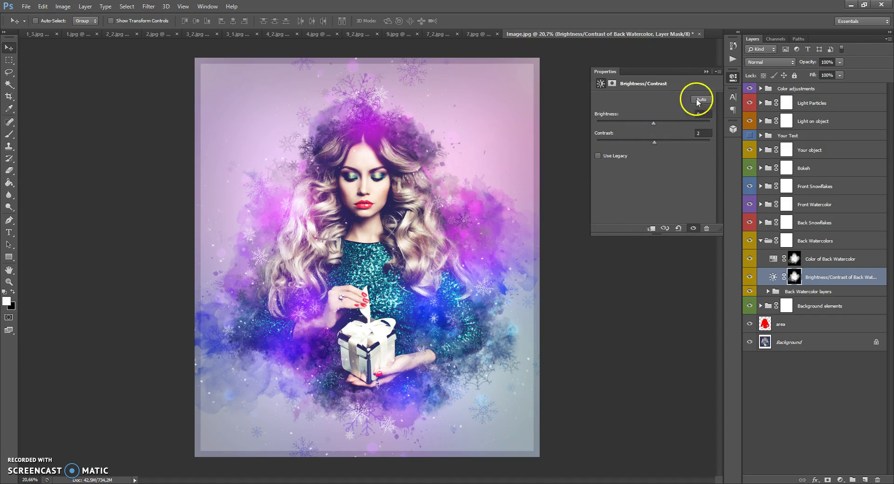
pyautogui.click(706, 72)
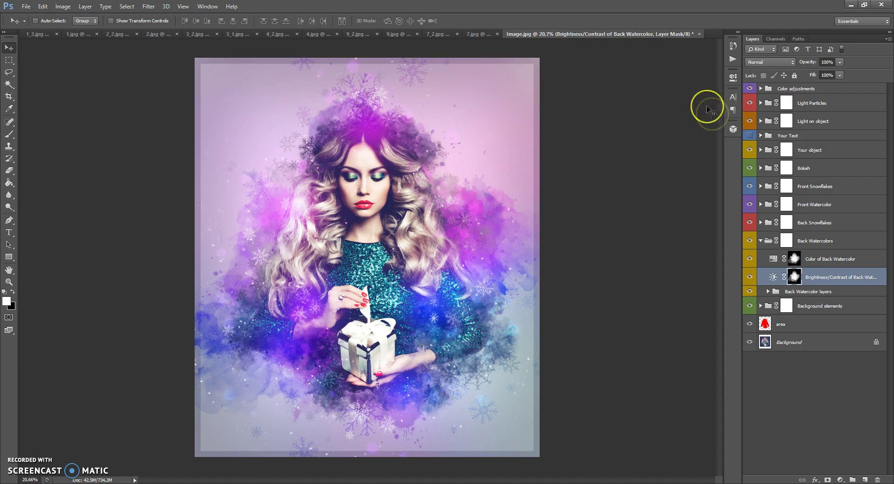
# - Test hue and saturation changes on the Color of Back Watercolor adjustment, leaving hue at -1, close the settings and collapse the Back Watercolors group
pyautogui.doubleClick(772, 257)
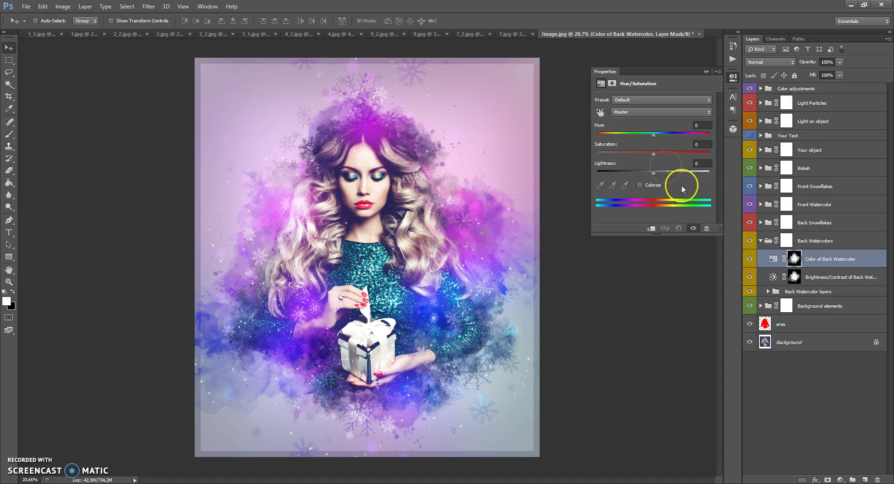
pyautogui.moveTo(664, 133); pyautogui.dragTo(722, 154)
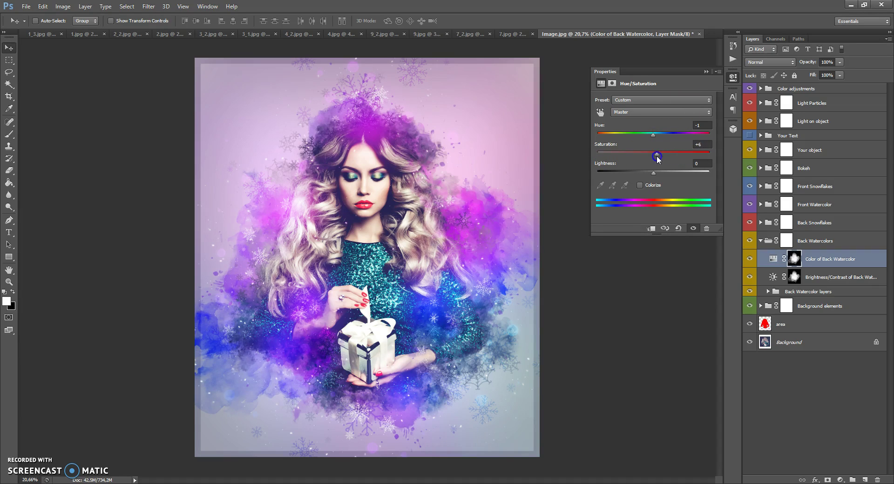
pyautogui.moveTo(658, 159); pyautogui.dragTo(656, 159)
pyautogui.click(707, 71)
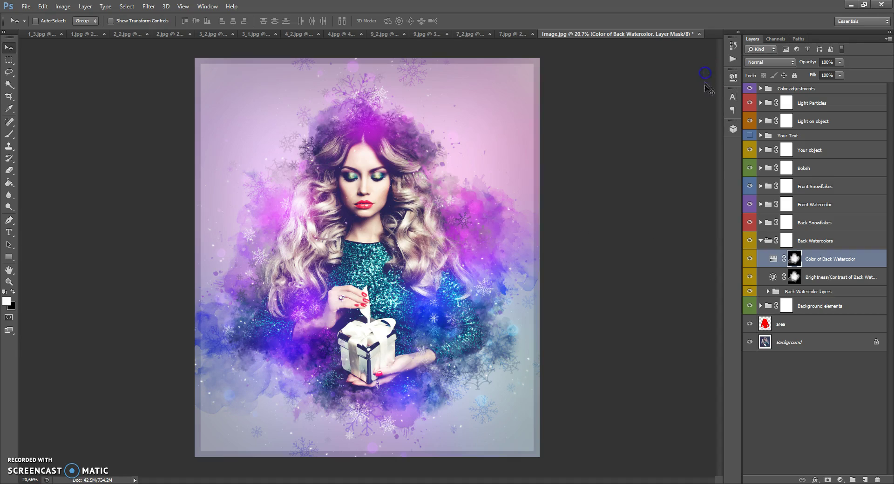
pyautogui.click(761, 241)
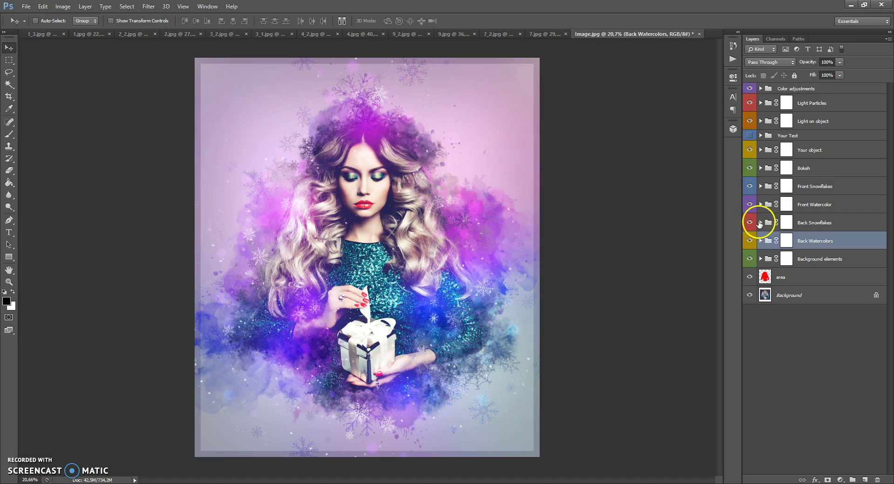
# - Expand the Back Snowflakes group, show Color of Back Snowflakes 2, try other fill colors and cancel the color change
pyautogui.click(760, 223)
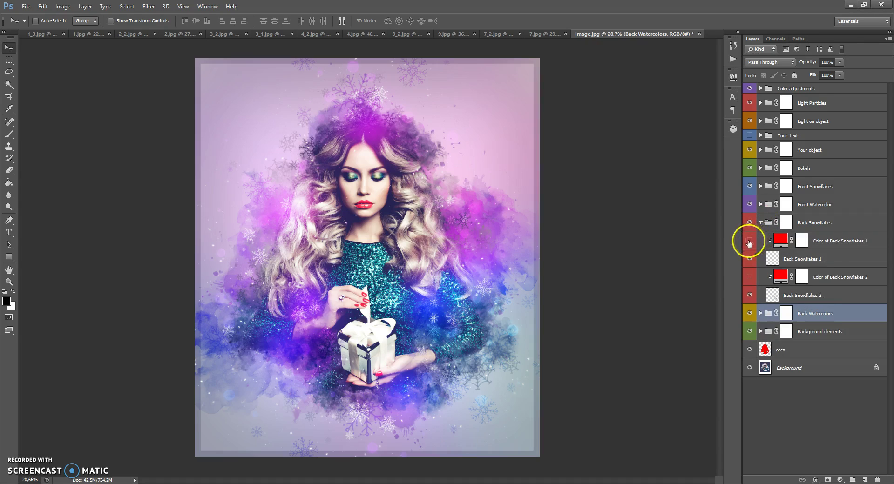
pyautogui.click(749, 279)
pyautogui.click(777, 277)
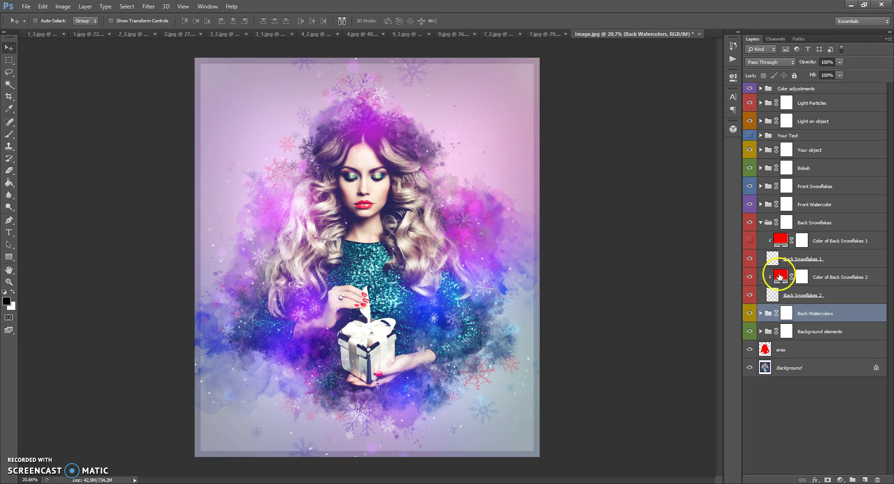
pyautogui.click(749, 279)
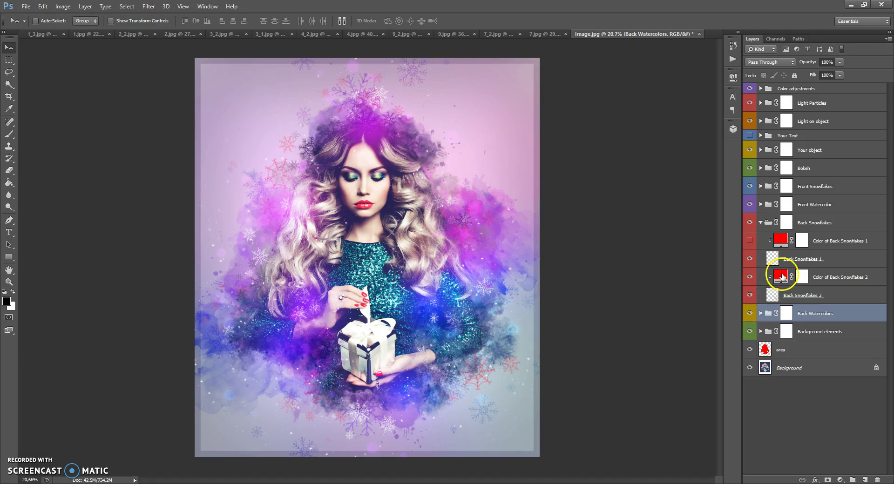
pyautogui.doubleClick(782, 278)
pyautogui.moveTo(618, 197); pyautogui.dragTo(618, 278)
pyautogui.click(646, 226)
pyautogui.click(684, 175)
# - Show the Color of Back Snowflakes 1 layer and set its fill to purple 8400ff
pyautogui.click(750, 241)
pyautogui.click(780, 240)
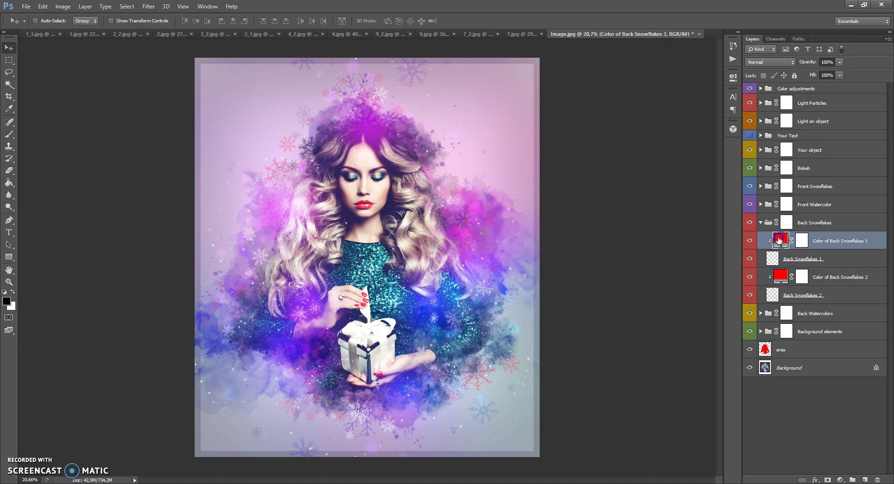
pyautogui.doubleClick(780, 240)
pyautogui.moveTo(618, 206)
pyautogui.mouseDown()
pyautogui.moveTo(621, 225)
pyautogui.moveTo(620, 197)
pyautogui.mouseUp()
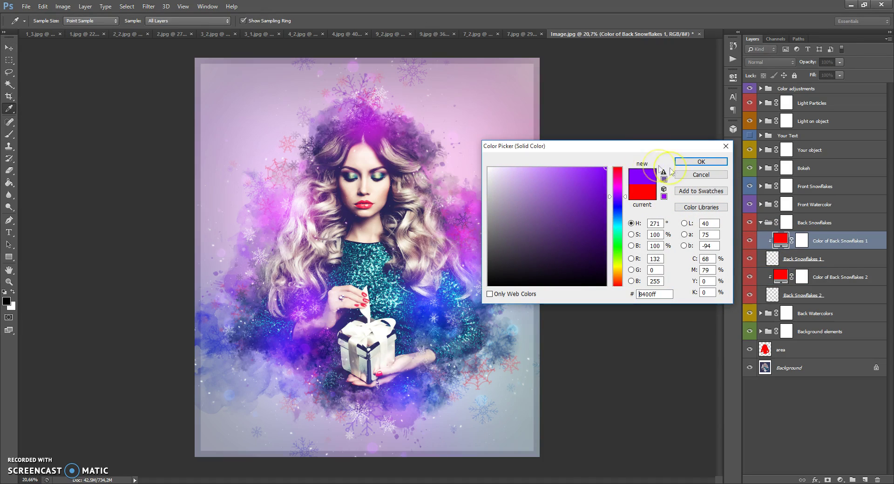
pyautogui.click(701, 162)
# - Set the fill of Color of Back Snowflakes 2 to blue 0054ff and collapse the Back Snowflakes group
pyautogui.doubleClick(781, 276)
pyautogui.moveTo(618, 230); pyautogui.dragTo(617, 214)
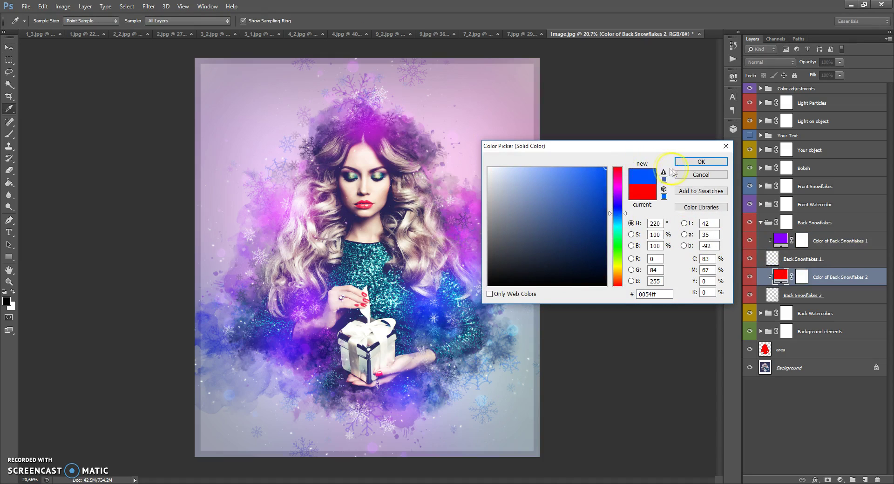
pyautogui.click(696, 161)
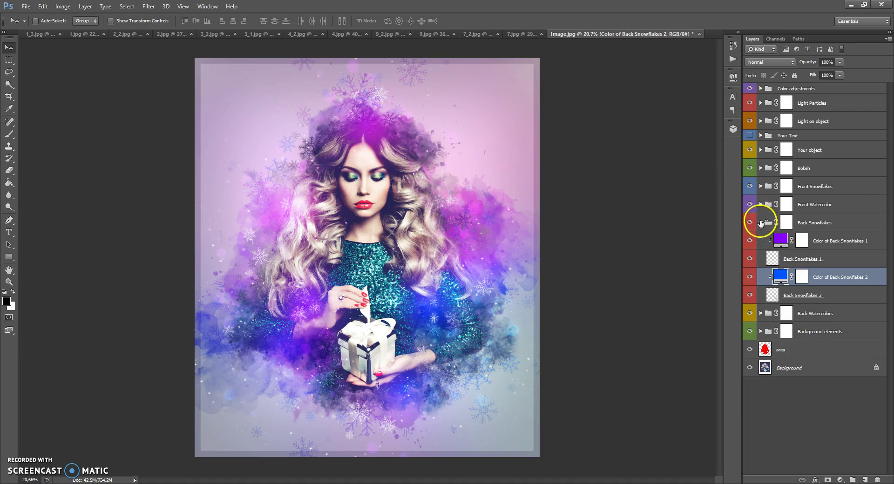
pyautogui.click(761, 223)
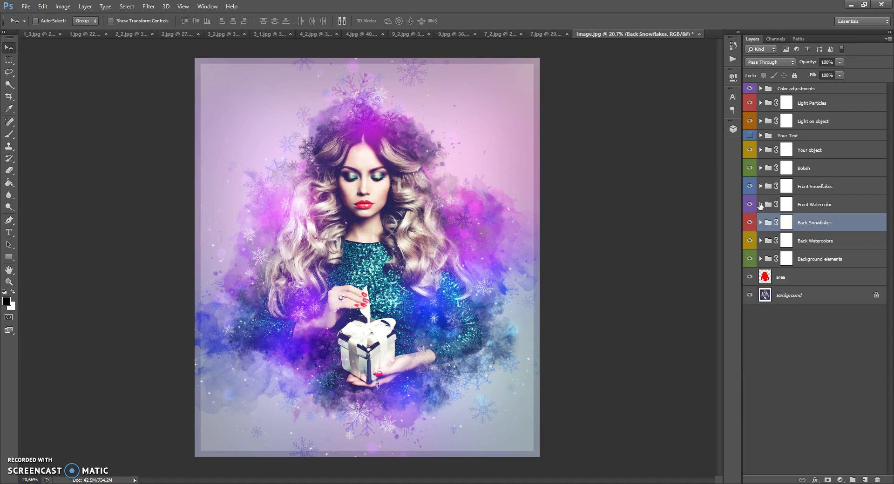
# - Expand the Front Watercolor group, examine its color and brightness/contrast adjustments and collapse it again
pyautogui.click(761, 204)
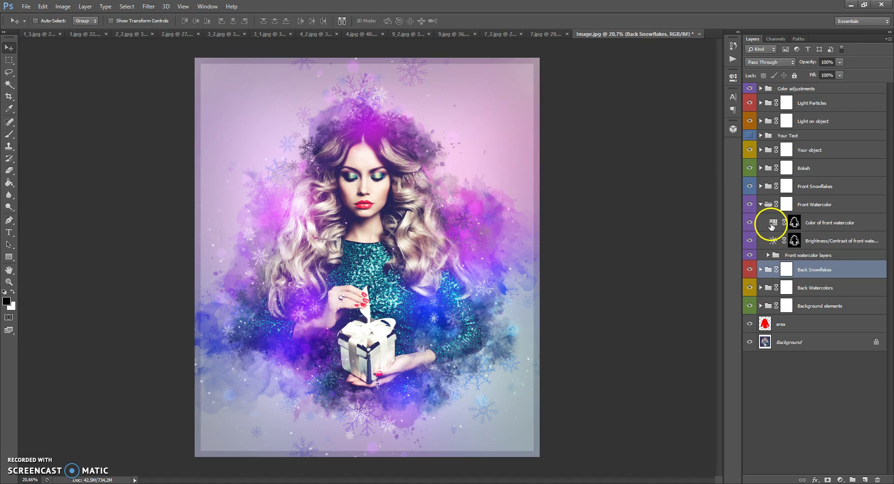
pyautogui.click(760, 205)
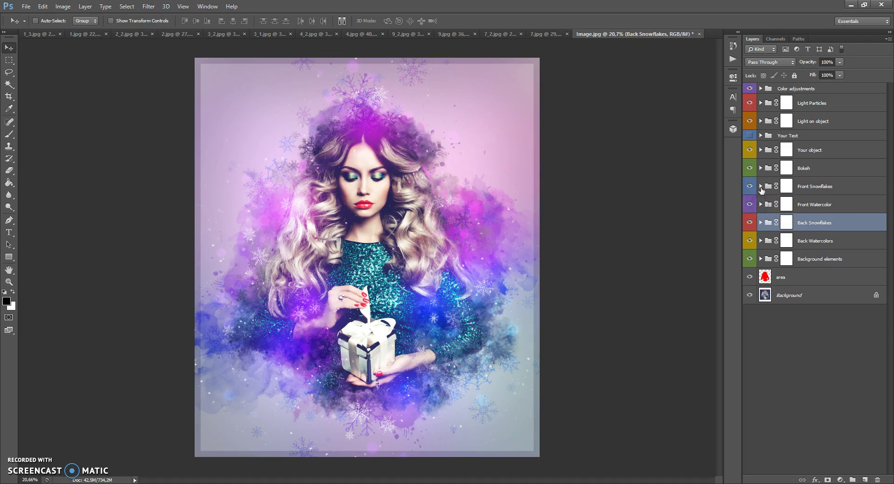
# - Expand the Front Snowflakes group, preview the Color of snowflakes 1 to 5 layers by showing and hiding each, and collapse the group
pyautogui.click(760, 187)
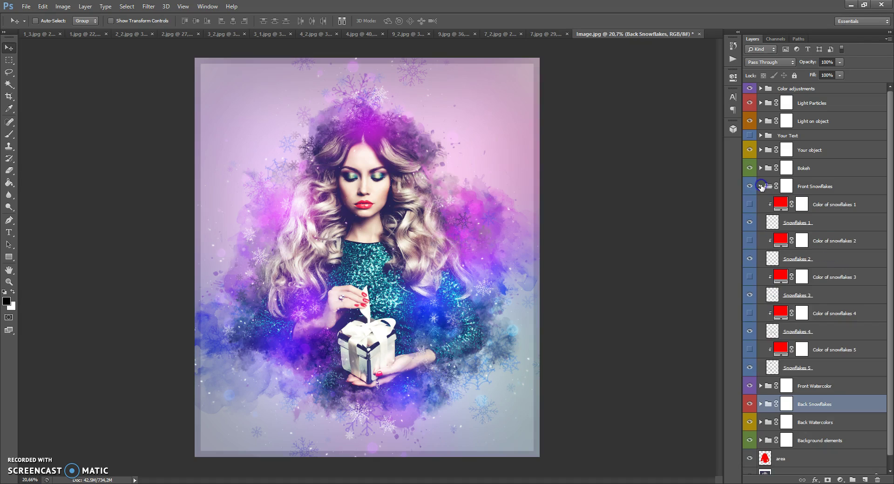
pyautogui.click(749, 205)
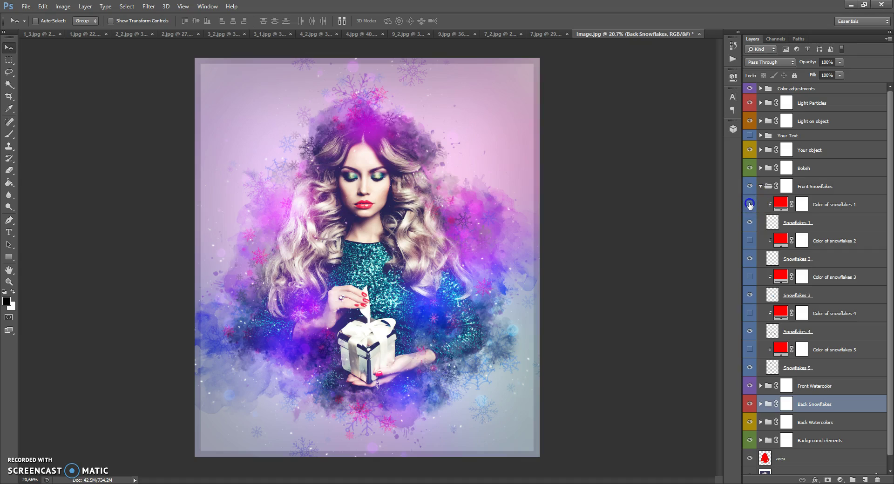
pyautogui.click(749, 205)
pyautogui.click(750, 241)
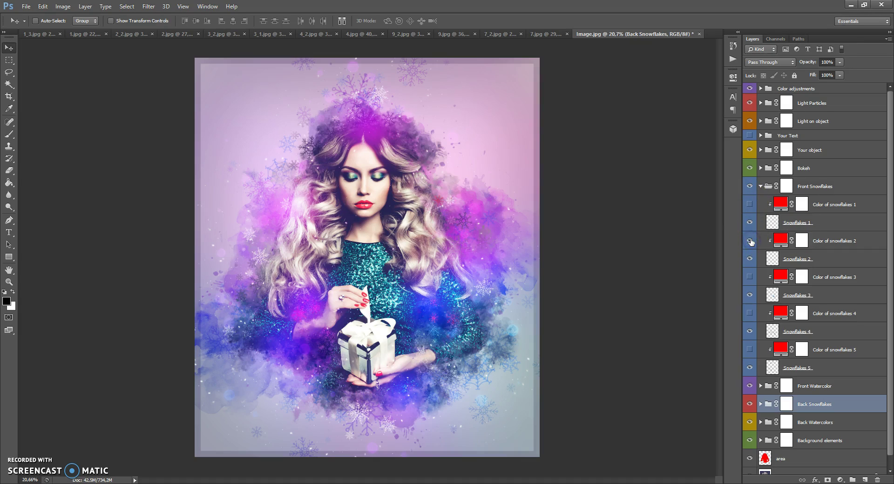
pyautogui.click(750, 277)
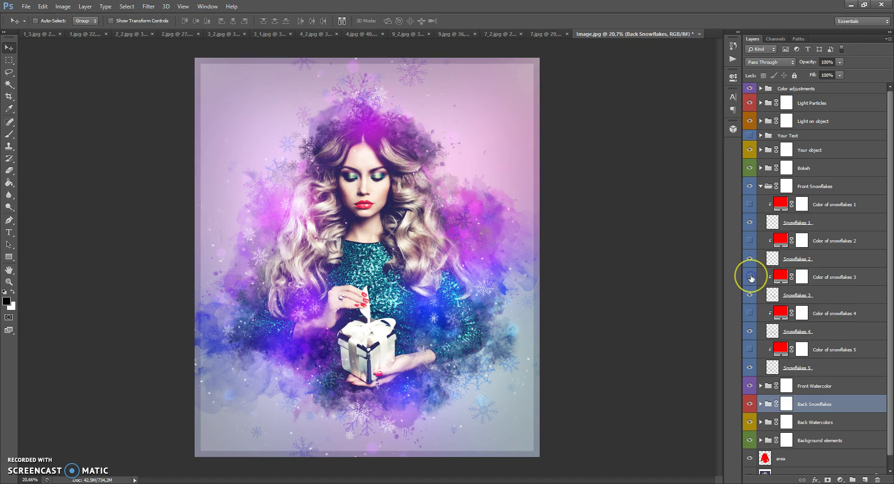
pyautogui.click(750, 313)
pyautogui.click(750, 314)
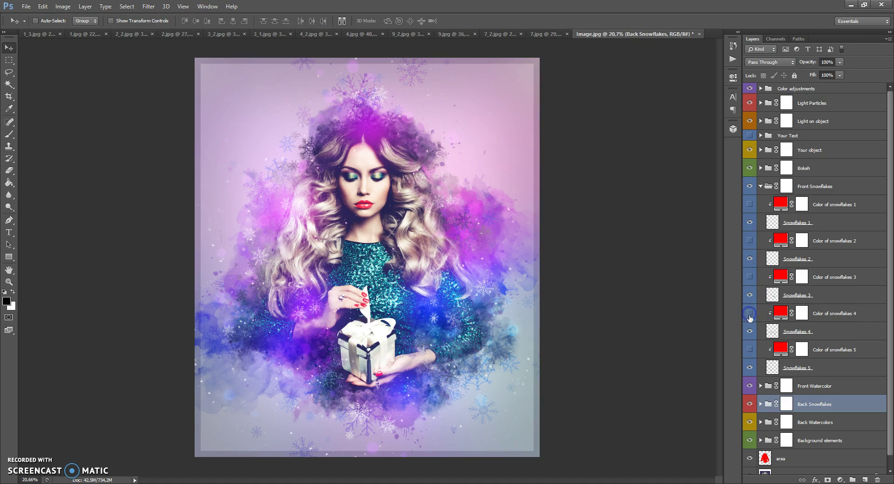
pyautogui.click(750, 350)
pyautogui.click(750, 351)
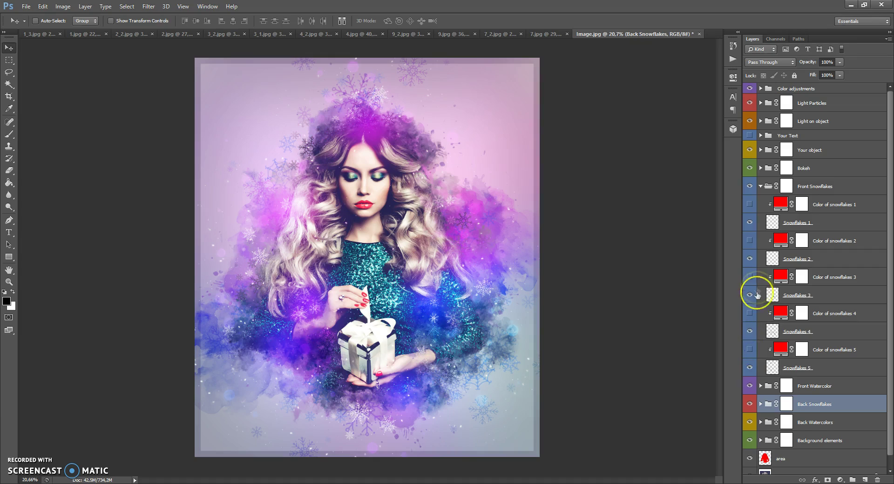
pyautogui.click(761, 186)
# - Select the Front Snowflakes group's layer mask and compare the image with the group hidden and shown
pyautogui.click(771, 188)
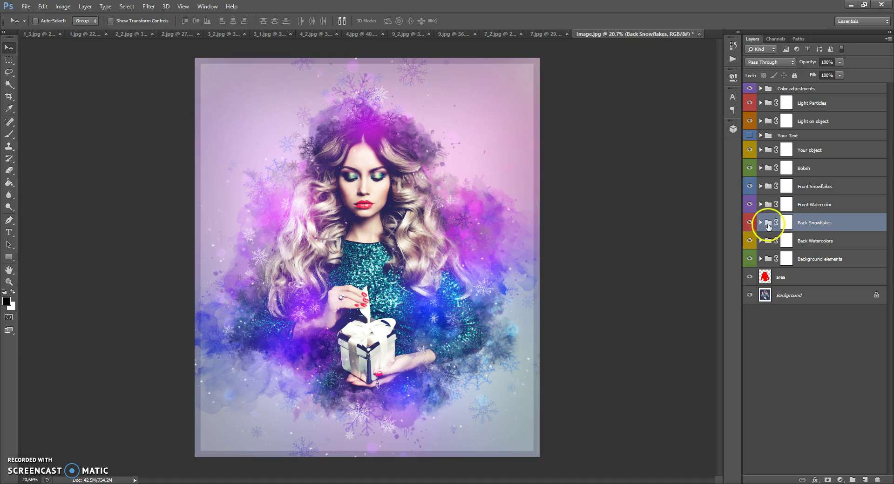
pyautogui.click(785, 186)
pyautogui.click(769, 188)
pyautogui.click(786, 188)
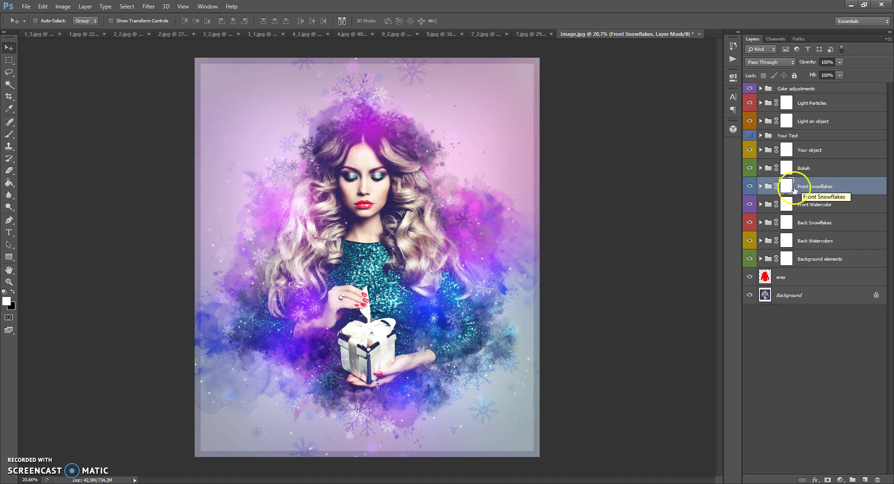
pyautogui.scroll(3, 350, 158)
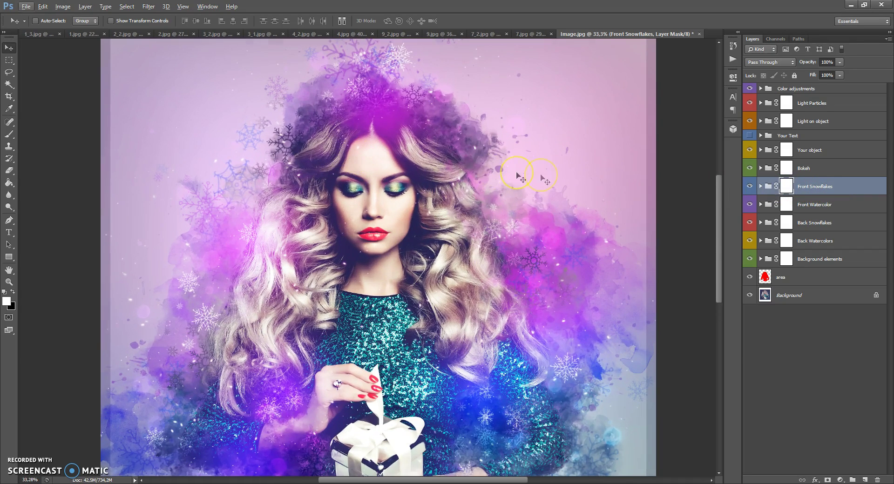
pyautogui.scroll(1, 517, 177)
pyautogui.click(750, 187)
pyautogui.click(750, 186)
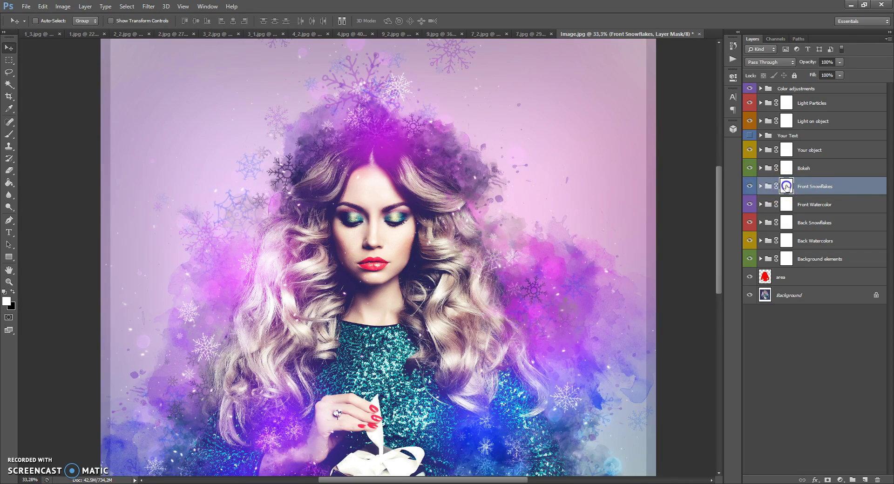
# - Choose a soft round brush with 0% hardness for the Brush tool and set its size to 339 px
pyautogui.click(9, 135)
pyautogui.rightClick(324, 195)
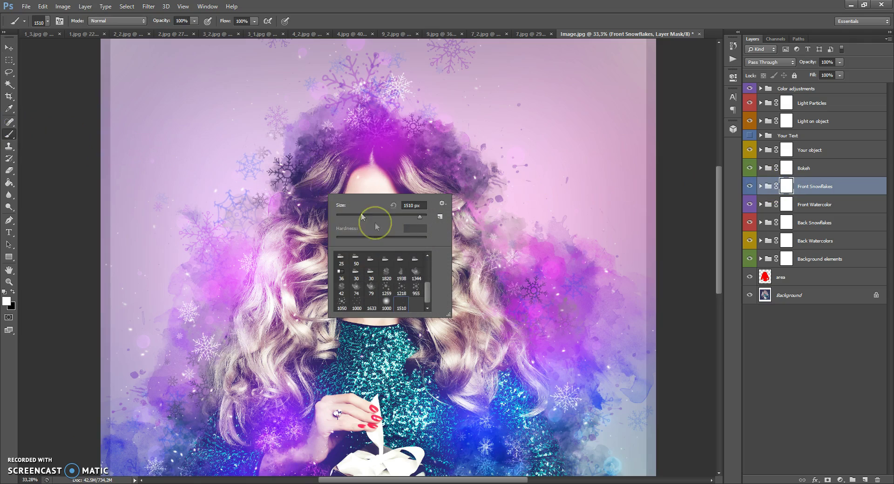
pyautogui.moveTo(426, 290); pyautogui.dragTo(426, 266)
pyautogui.doubleClick(402, 261)
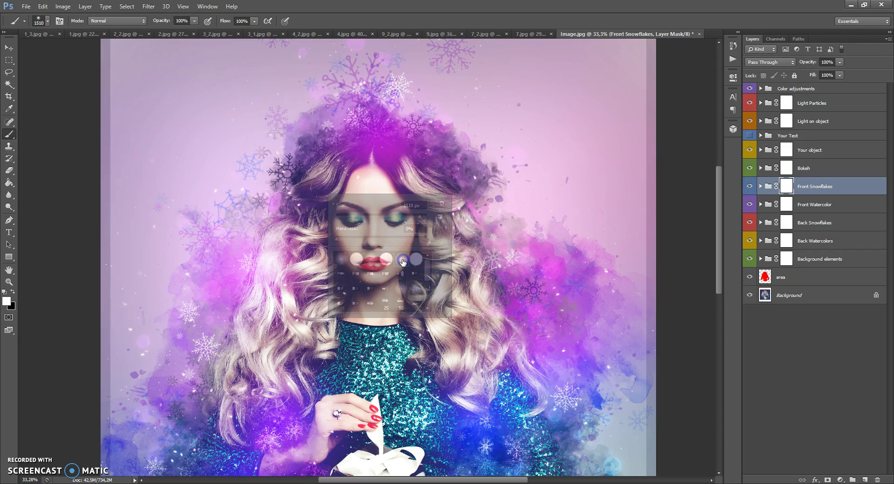
pyautogui.rightClick(388, 239)
pyautogui.moveTo(468, 259); pyautogui.dragTo(473, 260)
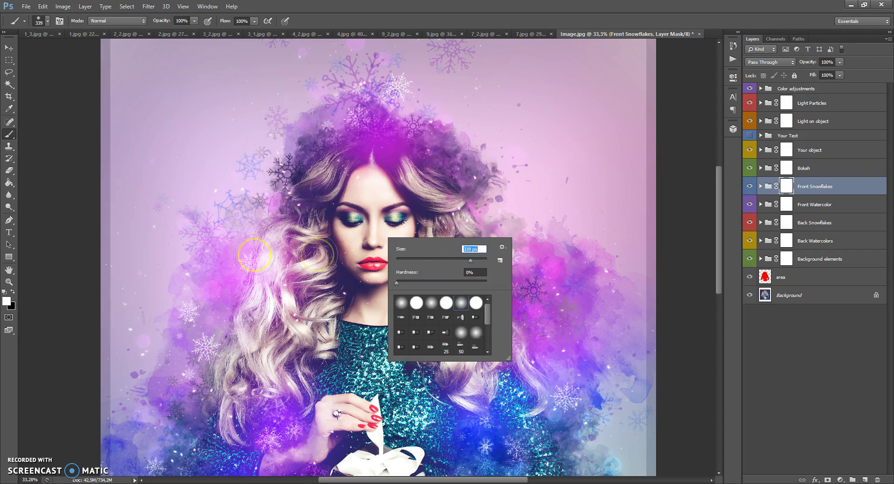
# - Paint black on the Front Snowflakes mask to hide the snowflakes over the top and side of the hair
pyautogui.click(13, 292)
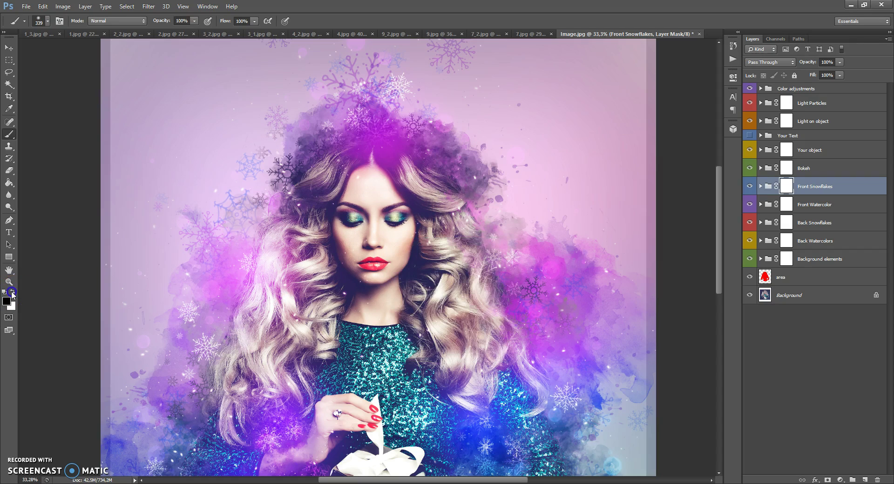
pyautogui.moveTo(341, 135)
pyautogui.mouseDown()
pyautogui.moveTo(382, 125)
pyautogui.moveTo(364, 132)
pyautogui.moveTo(354, 118)
pyautogui.moveTo(344, 152)
pyautogui.moveTo(322, 146)
pyautogui.moveTo(297, 172)
pyautogui.moveTo(281, 161)
pyautogui.moveTo(283, 182)
pyautogui.moveTo(261, 151)
pyautogui.moveTo(274, 192)
pyautogui.moveTo(260, 210)
pyautogui.mouseUp()
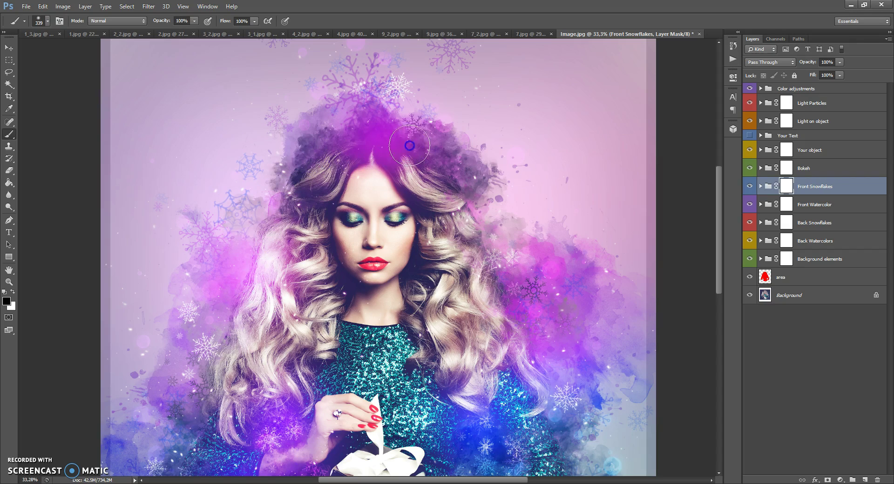
pyautogui.click(406, 167)
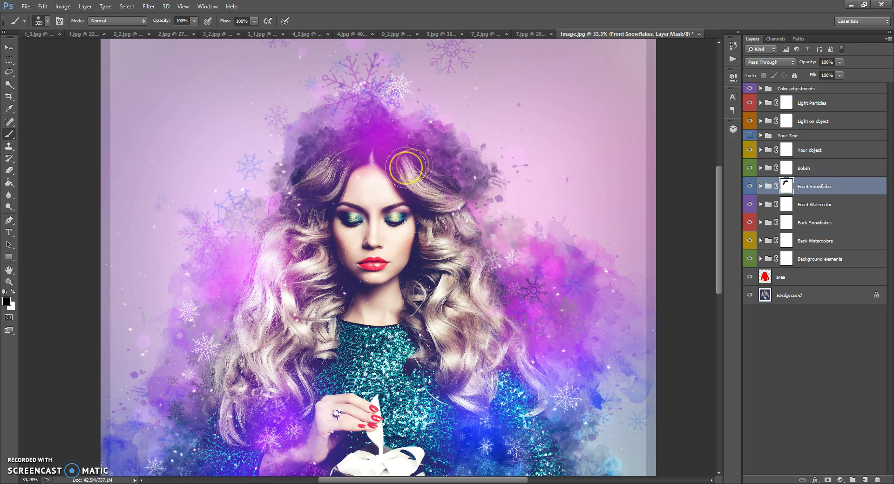
# - Paint white on the Front Snowflakes mask to bring back the hidden snowflakes around the hair
pyautogui.click(13, 292)
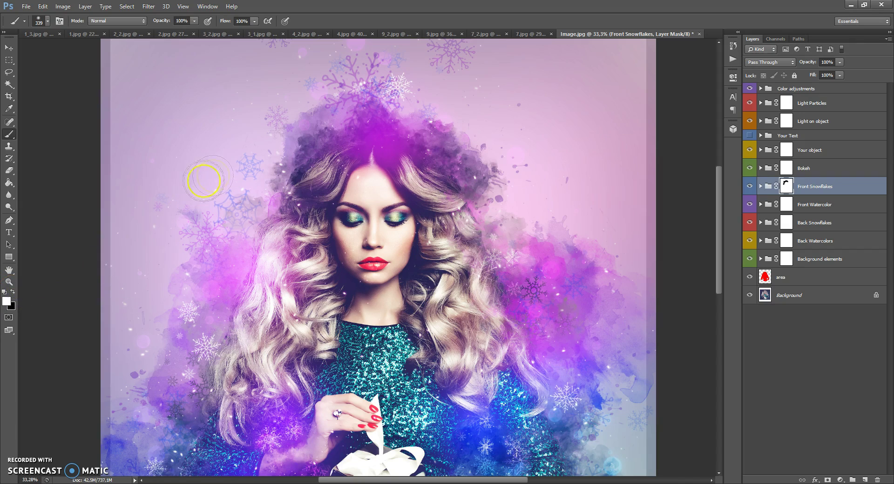
pyautogui.moveTo(320, 169)
pyautogui.mouseDown()
pyautogui.moveTo(386, 136)
pyautogui.moveTo(341, 126)
pyautogui.moveTo(279, 202)
pyautogui.moveTo(325, 140)
pyautogui.moveTo(372, 123)
pyautogui.moveTo(414, 129)
pyautogui.mouseUp()
pyautogui.click(270, 215)
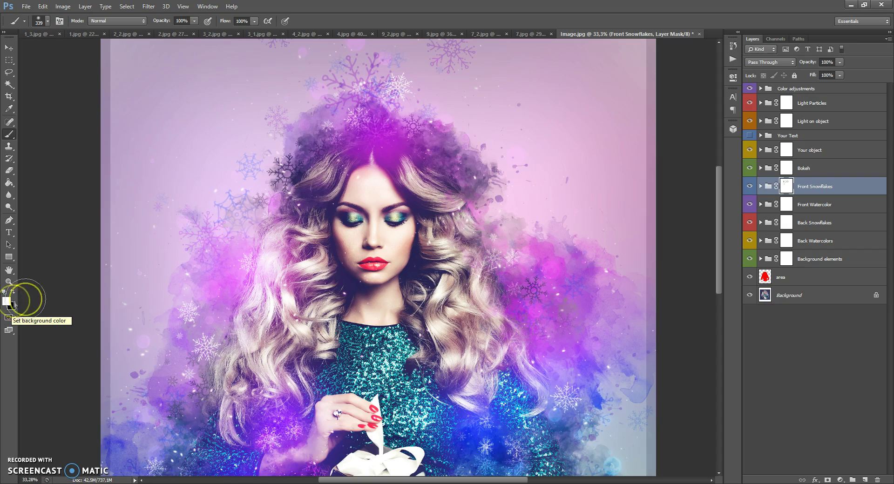
pyautogui.moveTo(449, 206); pyautogui.dragTo(423, 201)
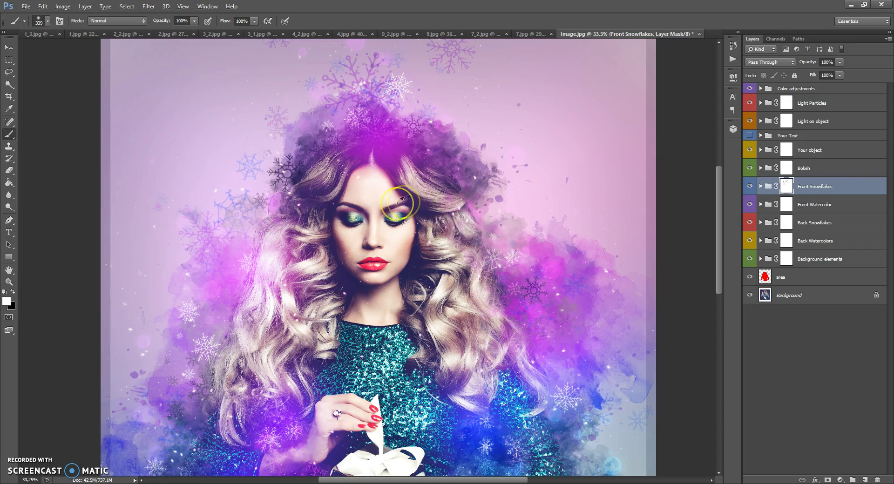
# - Try a hue of +81 on the Change color of bokeh adjustment inside the Bokeh group
pyautogui.scroll(-3, 417, 201)
pyautogui.scroll(2, 410, 201)
pyautogui.scroll(-1, 402, 202)
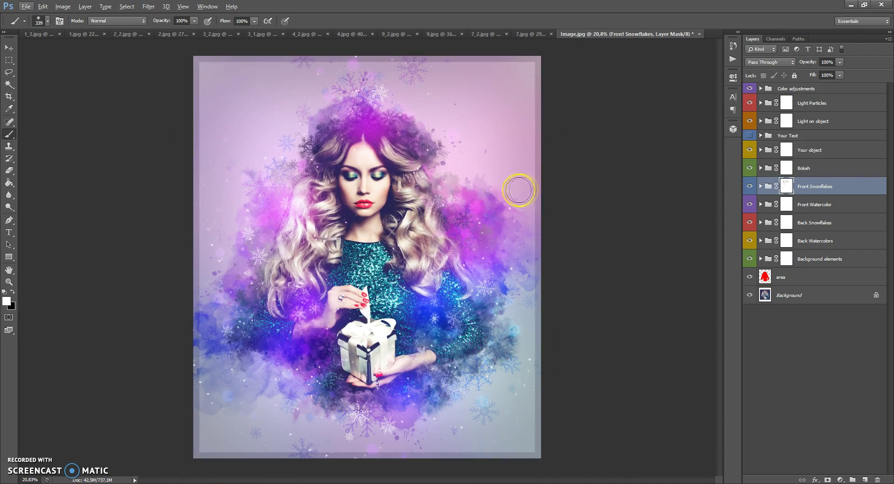
pyautogui.scroll(1, 520, 191)
pyautogui.click(761, 168)
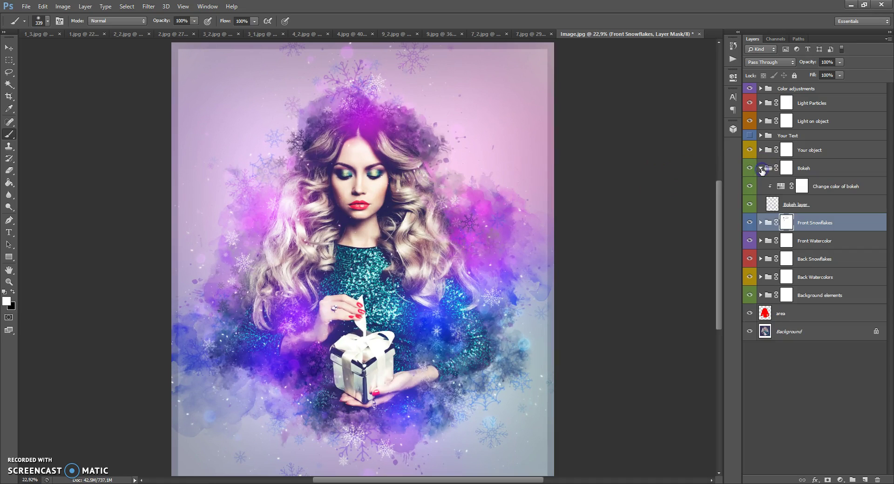
pyautogui.click(780, 187)
pyautogui.doubleClick(781, 187)
pyautogui.moveTo(654, 136); pyautogui.dragTo(687, 136)
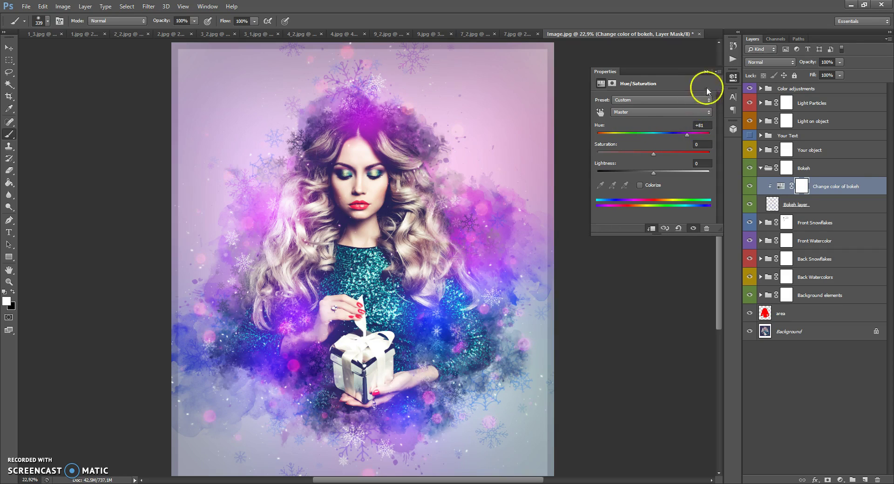
pyautogui.click(707, 71)
# - Set the opacity of the Bokeh layer to 100%
pyautogui.click(773, 204)
pyautogui.click(840, 62)
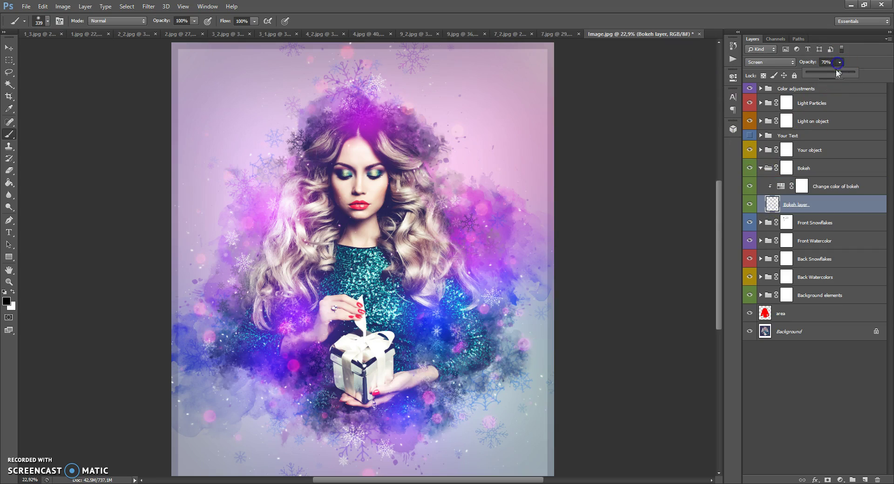
pyautogui.moveTo(817, 76); pyautogui.dragTo(817, 76)
pyautogui.moveTo(832, 77); pyautogui.dragTo(871, 77)
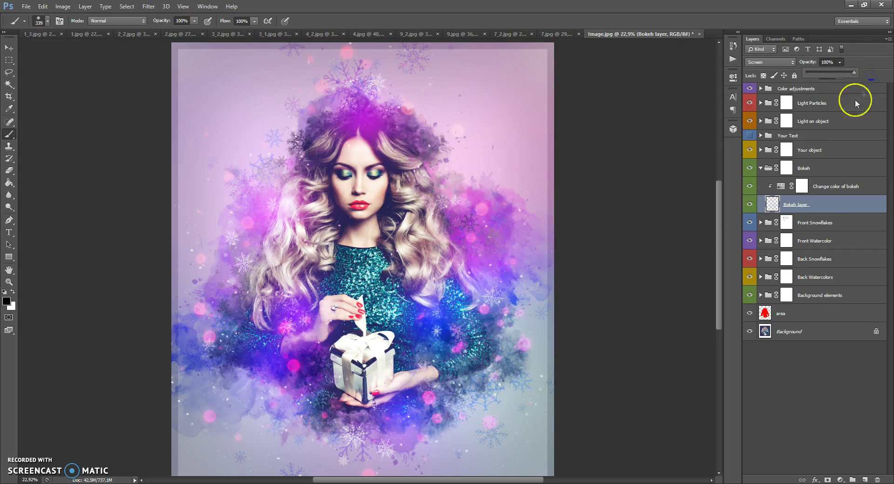
# - Set the hue of the Change color of bokeh adjustment to +1 and collapse the Bokeh group
pyautogui.doubleClick(781, 186)
pyautogui.moveTo(675, 136); pyautogui.dragTo(654, 136)
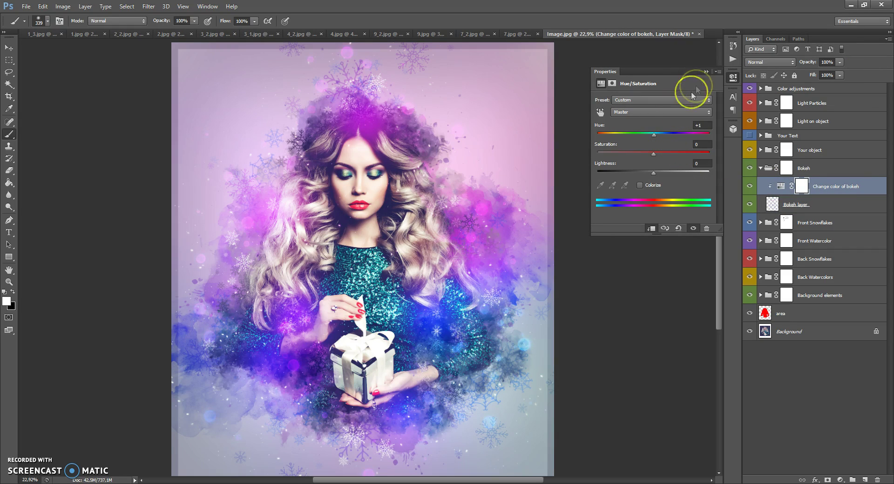
pyautogui.click(706, 72)
pyautogui.click(761, 168)
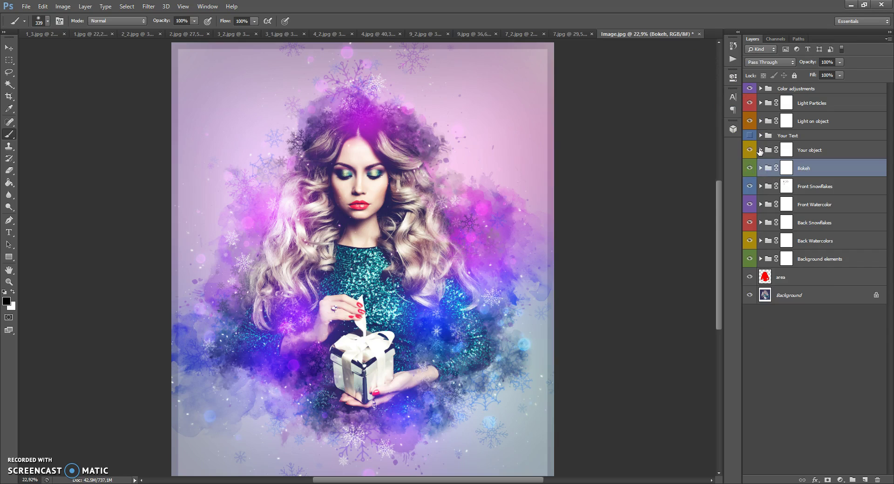
# - Set the Your object group's Brightness/Contrast adjustment to brightness -2 and contrast 2, and collapse the group
pyautogui.click(760, 150)
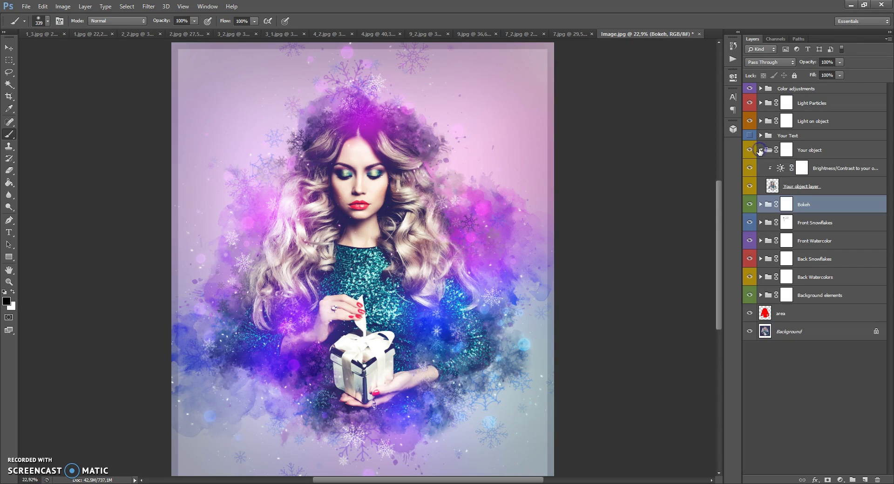
pyautogui.doubleClick(782, 169)
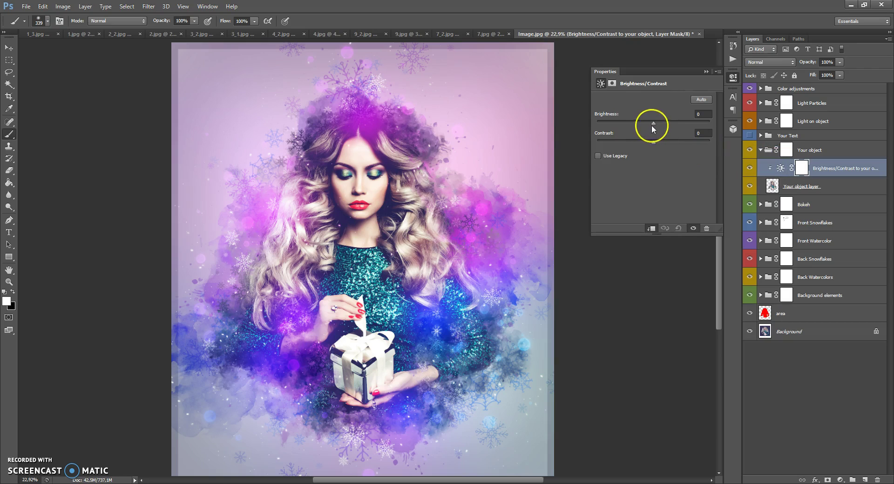
pyautogui.moveTo(653, 125); pyautogui.dragTo(637, 148)
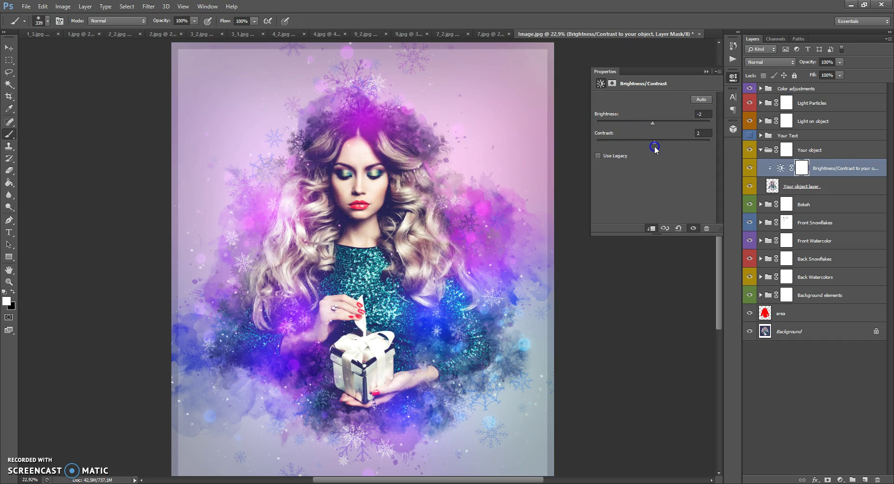
pyautogui.click(706, 71)
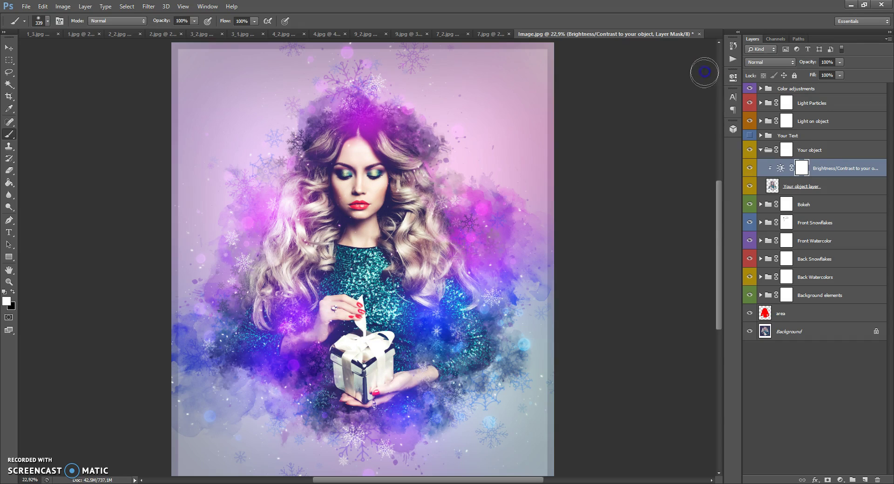
pyautogui.click(760, 150)
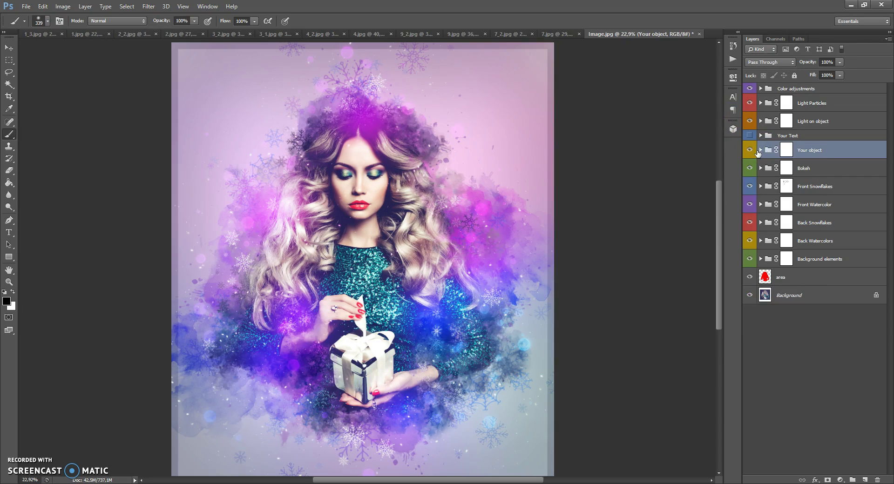
# - Show the Your Text group, expand it and select its Text Layer
pyautogui.click(750, 136)
pyautogui.click(761, 135)
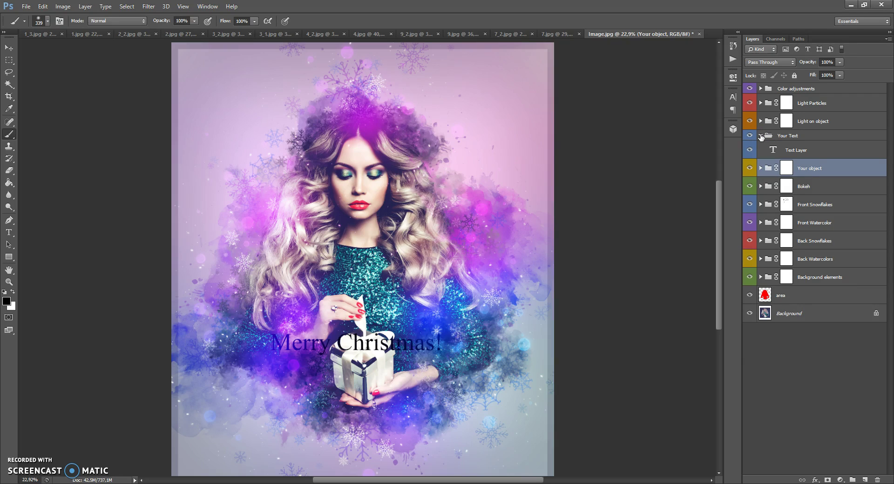
pyautogui.click(773, 150)
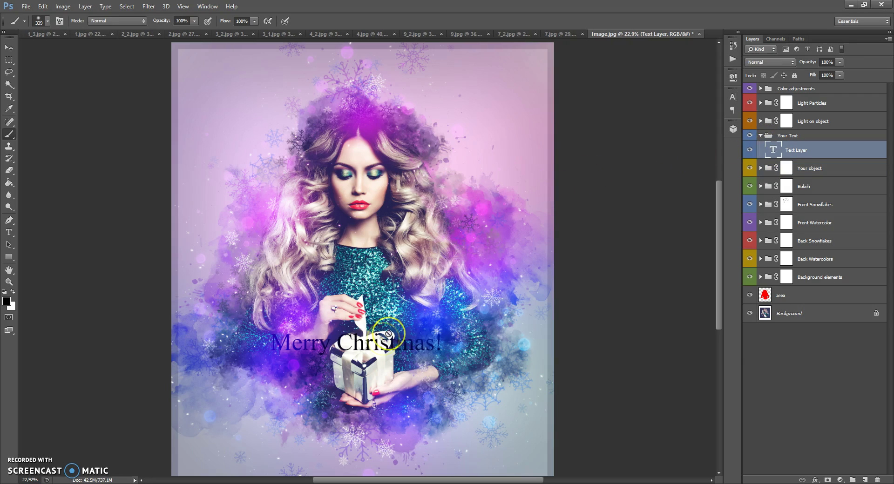
pyautogui.scroll(-1, 387, 333)
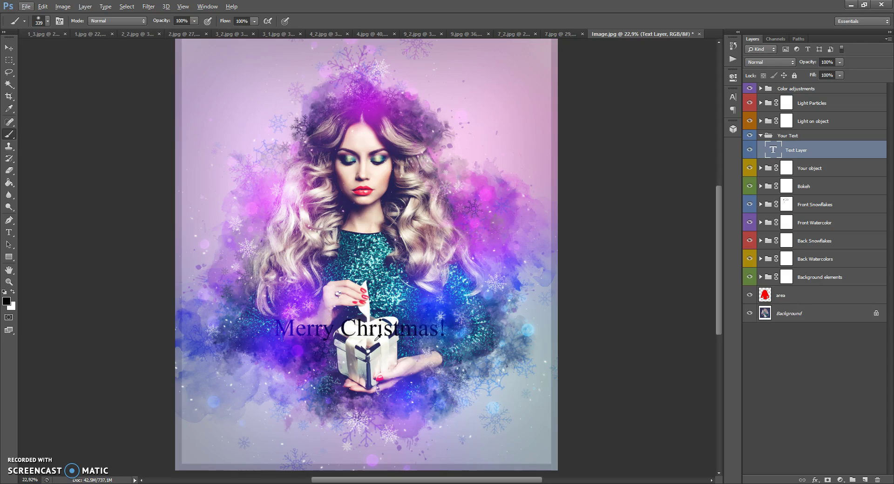
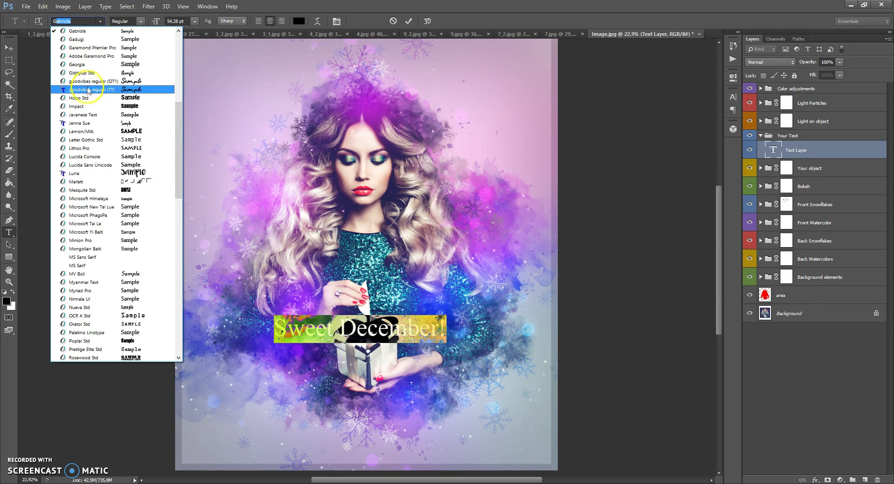
# - Change the font of the Sweet December! text to goodvibes regular (TT) and move the text below the gift box
pyautogui.click(88, 89)
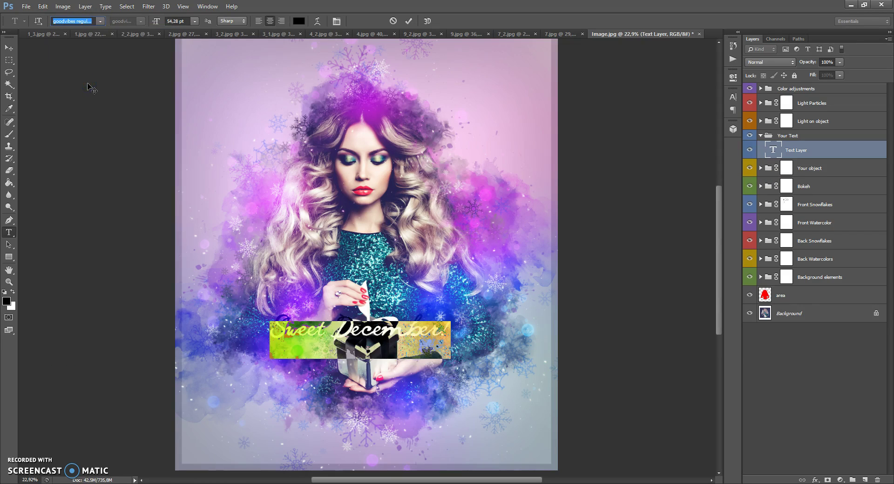
pyautogui.click(9, 48)
pyautogui.click(345, 331)
pyautogui.moveTo(345, 332); pyautogui.dragTo(351, 399)
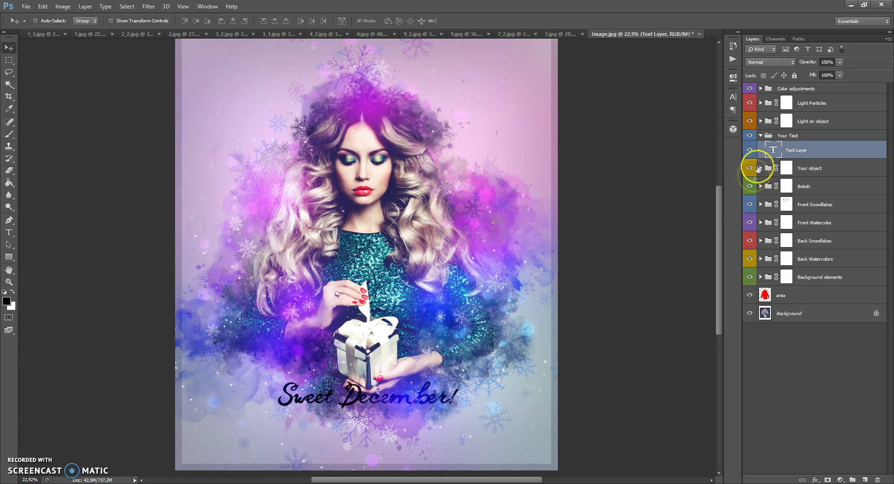
pyautogui.doubleClick(773, 150)
pyautogui.click(80, 21)
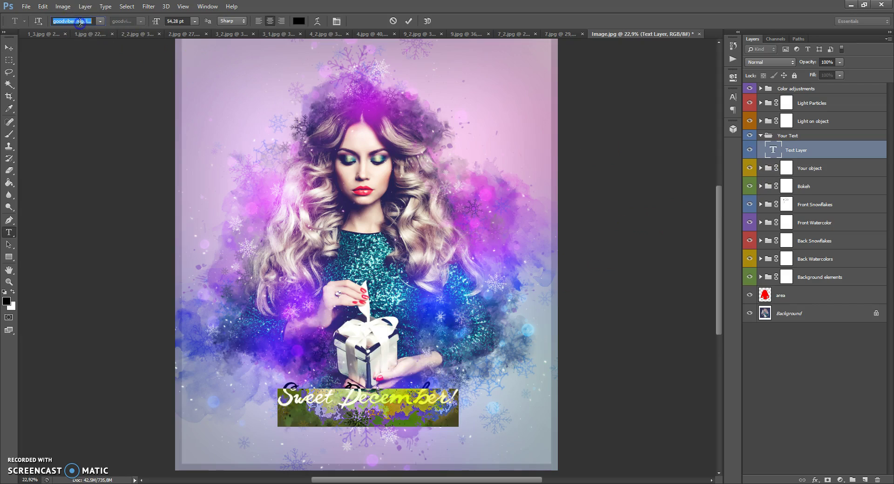
pyautogui.click(9, 47)
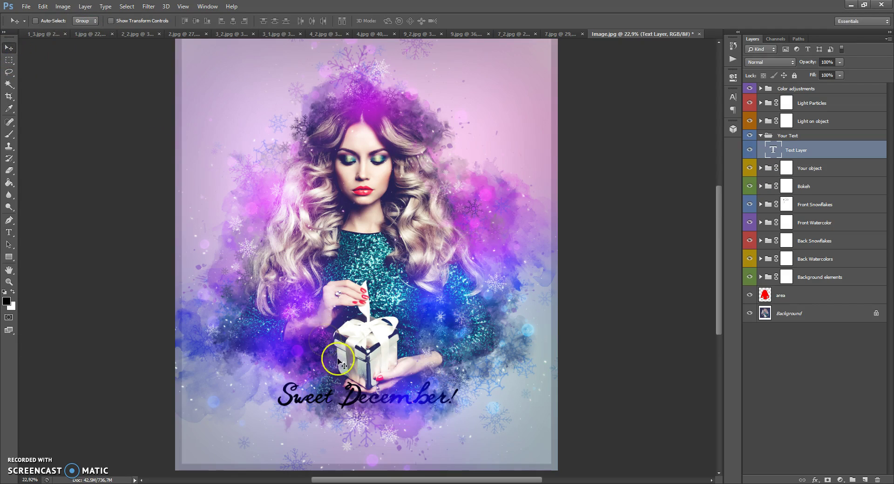
# - Break the Sweet December! text onto two lines, with December! starting the second line
pyautogui.doubleClick(773, 149)
pyautogui.click(342, 397)
pyautogui.press('BackSpace')
pyautogui.press('BackSpace')
pyautogui.press('BackSpace')
pyautogui.press('BackSpace')
pyautogui.press('BackSpace')
pyautogui.press('BackSpace')
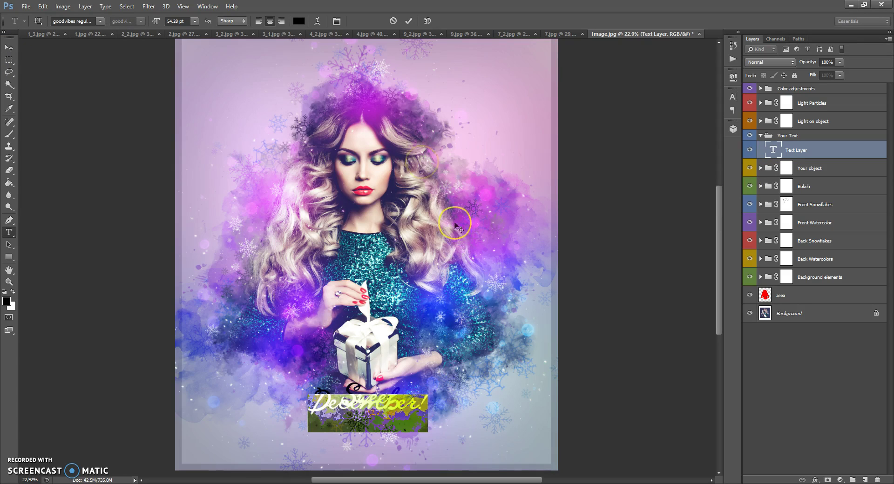
# - Increase the leading of the December! line to widen the gap between the two lines of text
pyautogui.click(337, 21)
pyautogui.click(706, 115)
pyautogui.press('Up')
pyautogui.press('Up')
pyautogui.press('Up')
pyautogui.press('Up')
pyautogui.press('Up')
pyautogui.press('Up')
pyautogui.press('Up')
pyautogui.press('Up')
pyautogui.press('Up')
pyautogui.press('Up')
pyautogui.press('Up')
pyautogui.press('Up')
pyautogui.press('Up')
pyautogui.press('Up')
pyautogui.press('Up')
pyautogui.press('Up')
pyautogui.press('Up')
pyautogui.press('Up')
pyautogui.press('Up')
pyautogui.press('Up')
pyautogui.press('Up')
pyautogui.press('Up')
pyautogui.press('Up')
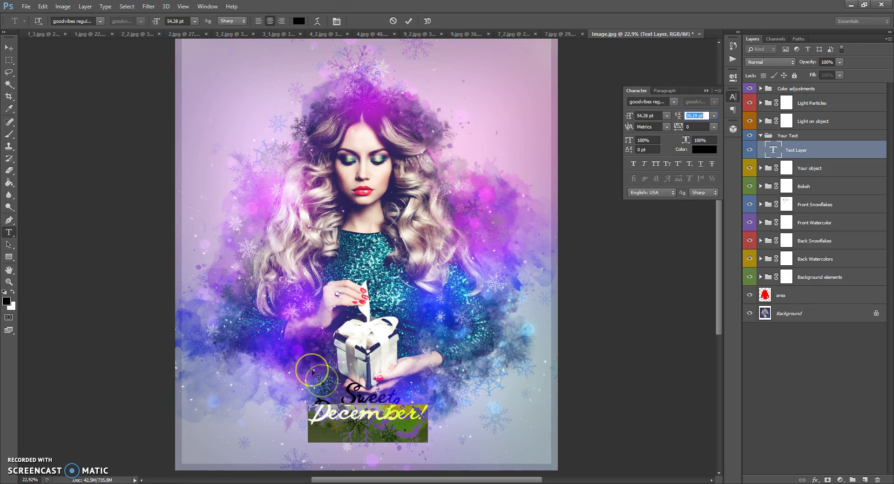
# - Scale the two-line text to about 132%, rotate it -15°, and position it just below the hand holding the gift box
pyautogui.click(315, 408)
pyautogui.click(9, 48)
pyautogui.hotkey('ctrl', 't')
pyautogui.moveTo(443, 376); pyautogui.dragTo(443, 353)
pyautogui.moveTo(368, 413); pyautogui.dragTo(395, 410)
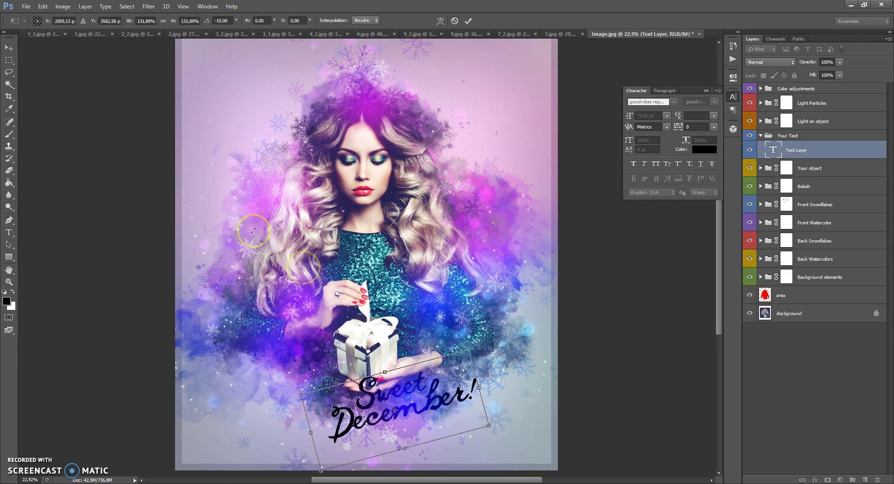
pyautogui.click(8, 47)
pyautogui.click(407, 181)
pyautogui.moveTo(411, 385); pyautogui.dragTo(422, 388)
# - Keep the Text Layer's opacity at 100% and give the Sweet December! lettering a dark text color
pyautogui.click(840, 62)
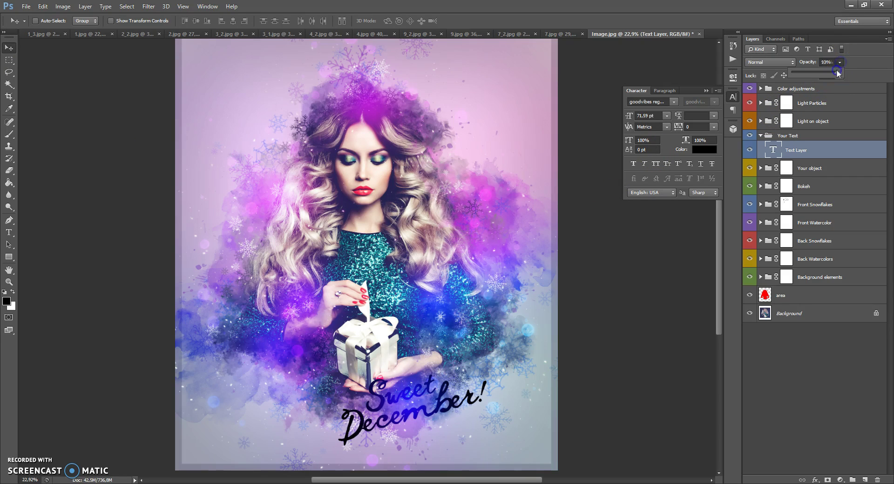
pyautogui.moveTo(838, 72); pyautogui.dragTo(832, 76)
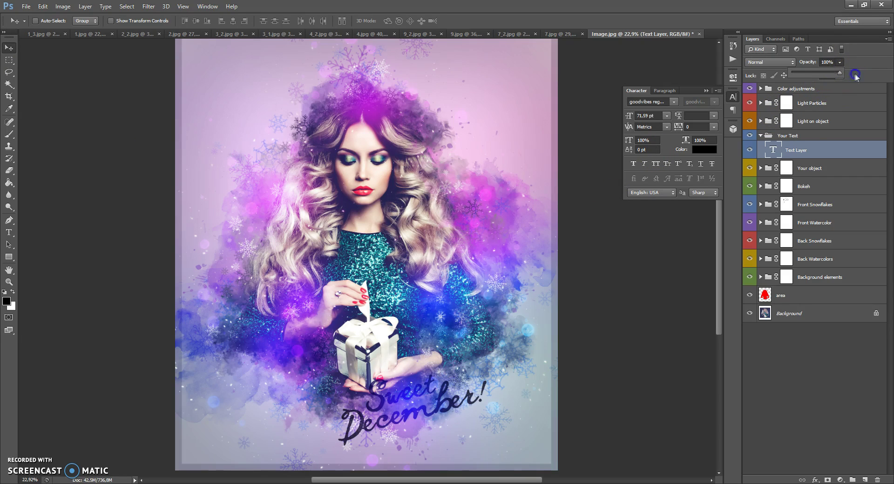
pyautogui.doubleClick(773, 150)
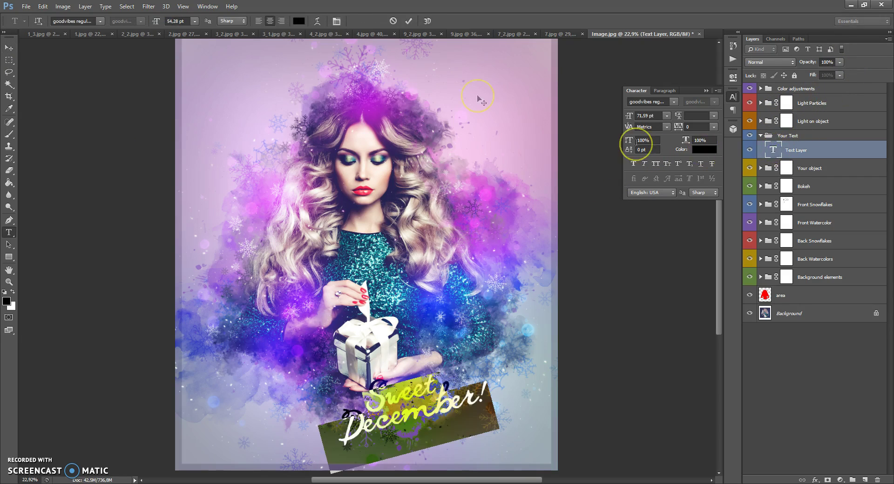
pyautogui.click(299, 21)
pyautogui.click(499, 264)
pyautogui.moveTo(498, 263); pyautogui.dragTo(477, 274)
pyautogui.click(678, 160)
pyautogui.hotkey('ctrl', 'Return')
pyautogui.press('v')
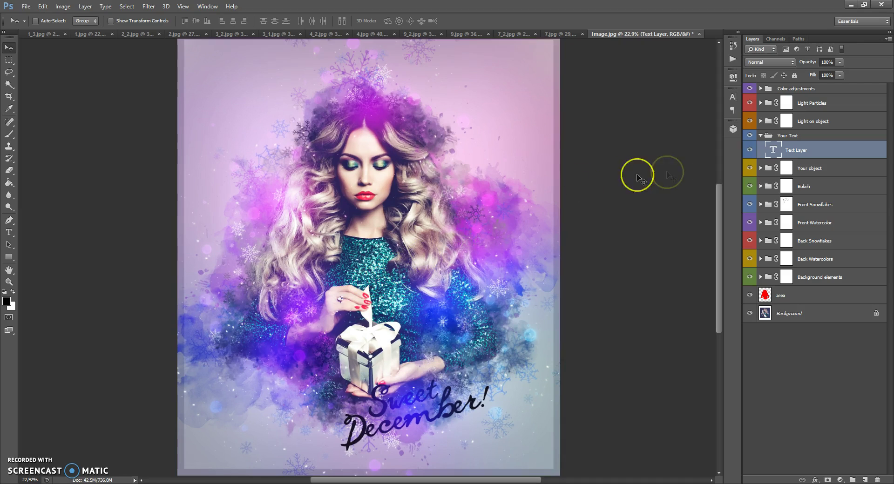
# - Set the hue of the Change color of light 1 adjustment in the Light on object group to +6
pyautogui.click(761, 136)
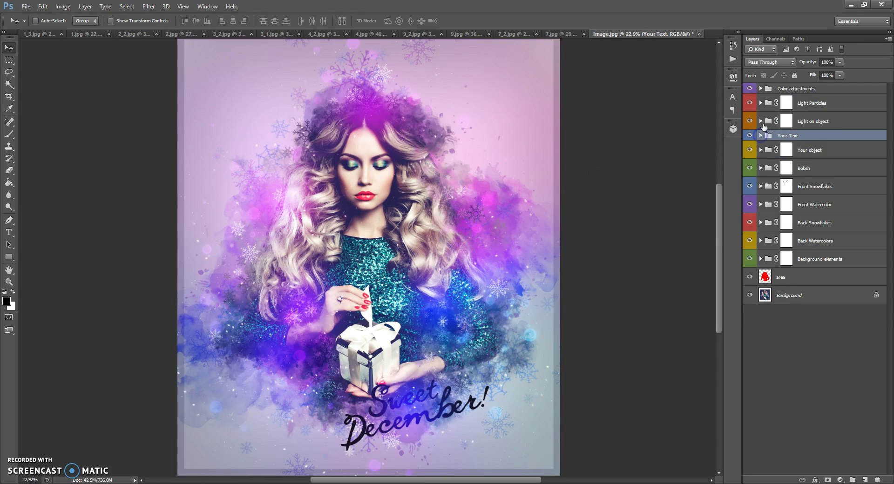
pyautogui.click(761, 121)
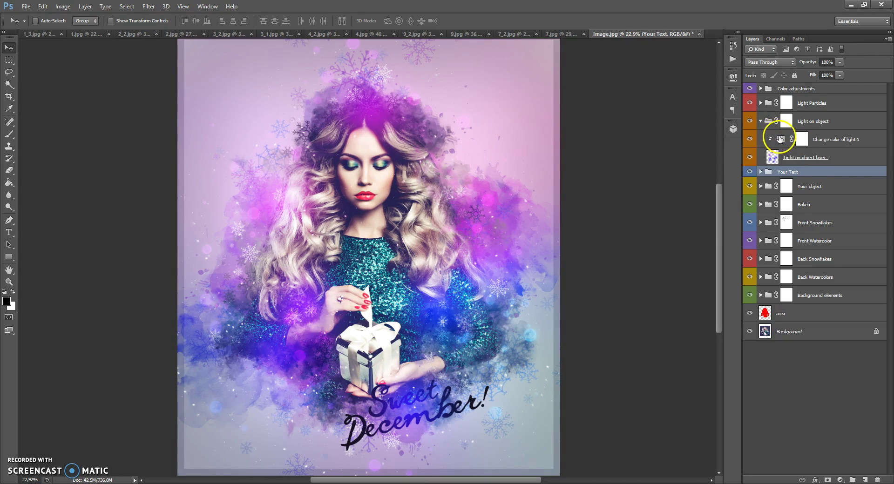
pyautogui.doubleClick(781, 139)
pyautogui.moveTo(653, 133)
pyautogui.mouseDown()
pyautogui.moveTo(713, 135)
pyautogui.moveTo(606, 134)
pyautogui.moveTo(654, 133)
pyautogui.mouseUp()
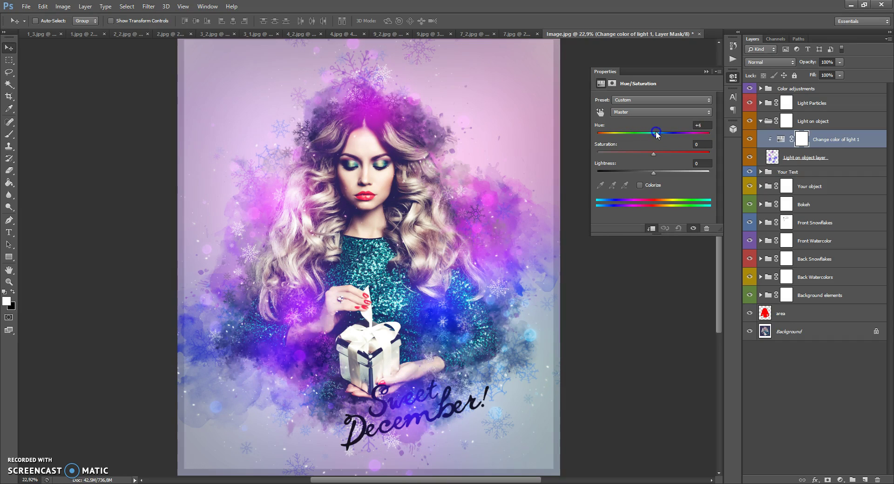
pyautogui.click(706, 71)
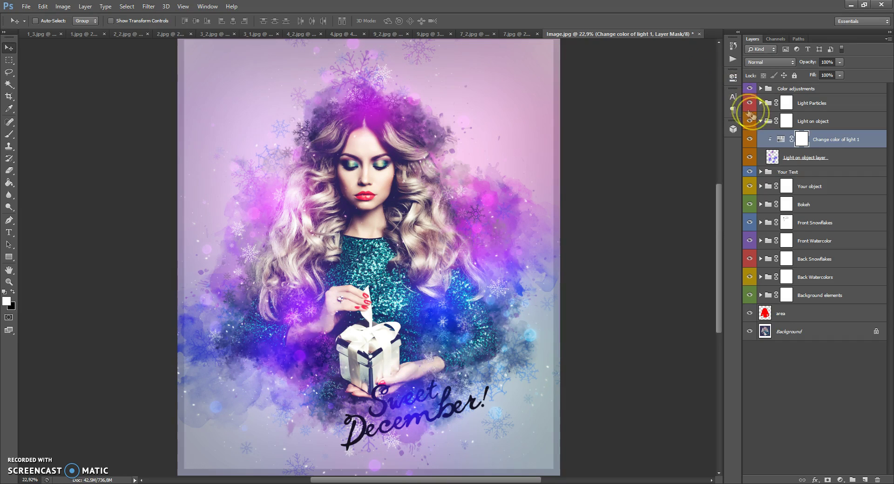
pyautogui.click(761, 121)
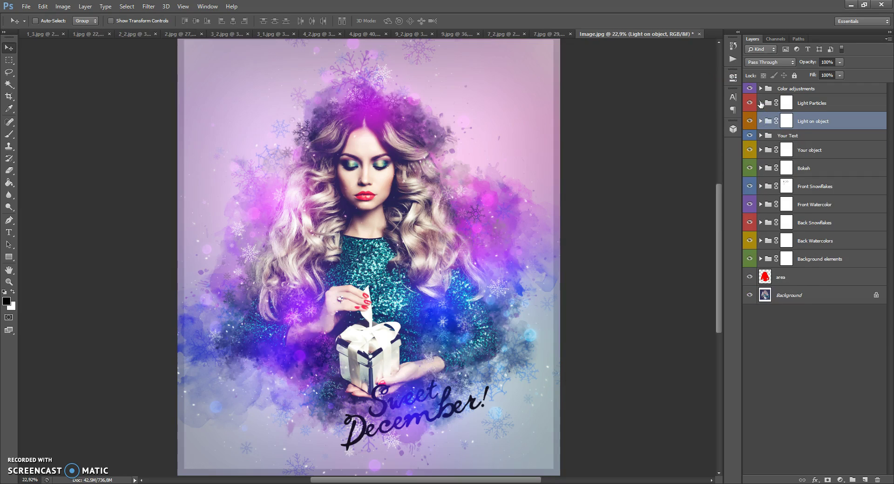
# - Compare the image with the Light Particles 1 and Light Particles 2 layers hidden and shown, and inspect the face closely
pyautogui.click(760, 103)
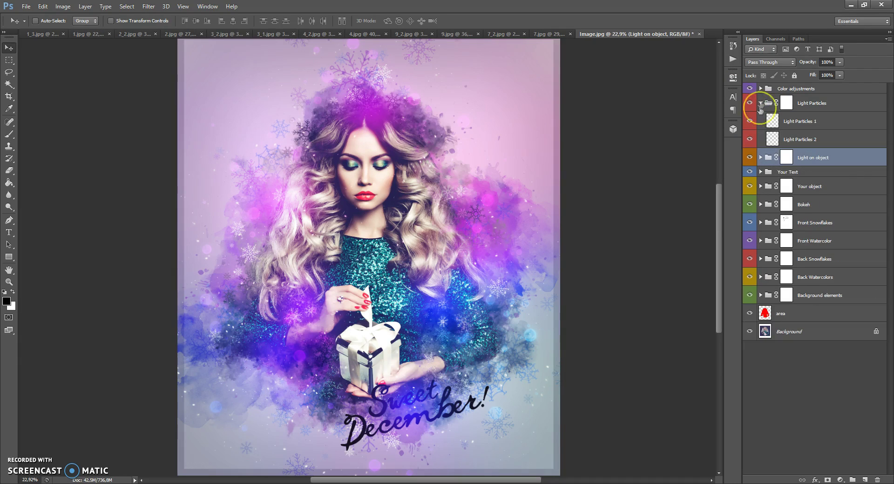
pyautogui.moveTo(749, 122); pyautogui.dragTo(749, 136)
pyautogui.moveTo(750, 140); pyautogui.dragTo(750, 126)
pyautogui.click(761, 103)
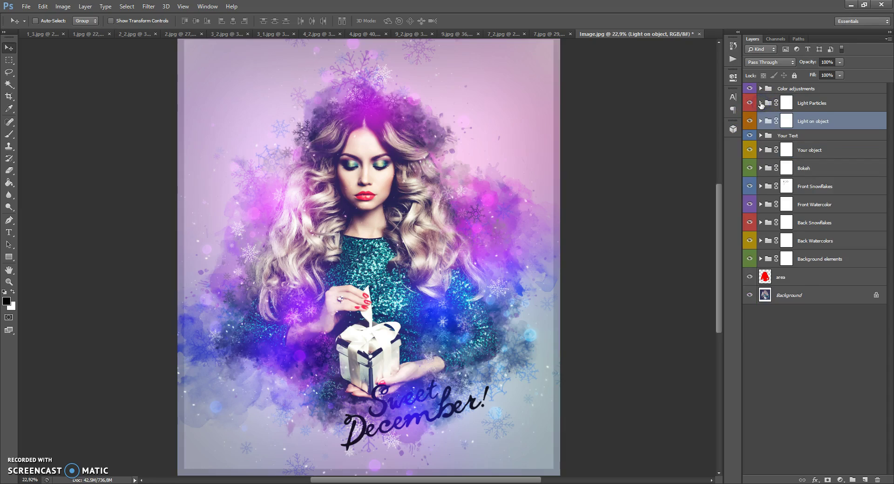
pyautogui.click(666, 124)
pyautogui.moveTo(371, 146); pyautogui.dragTo(365, 145)
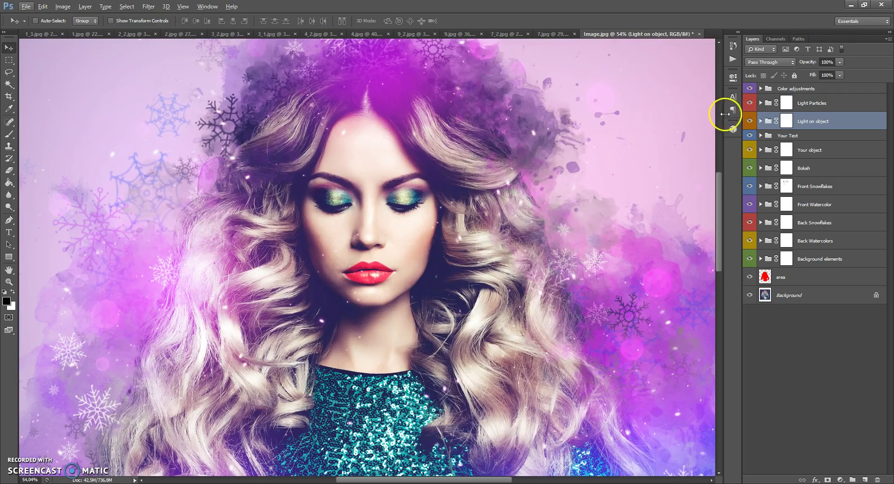
# - Brush black on the Light on object group's mask to remove the light from the upper part of the face
pyautogui.click(787, 120)
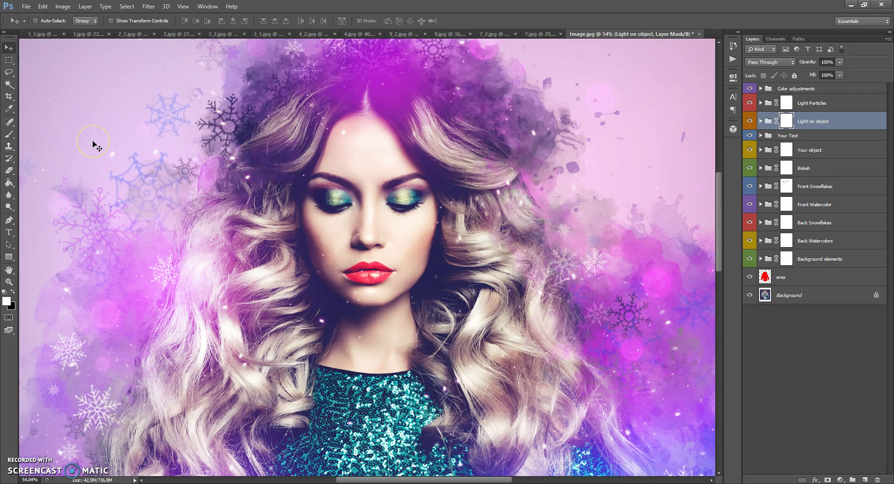
pyautogui.click(10, 135)
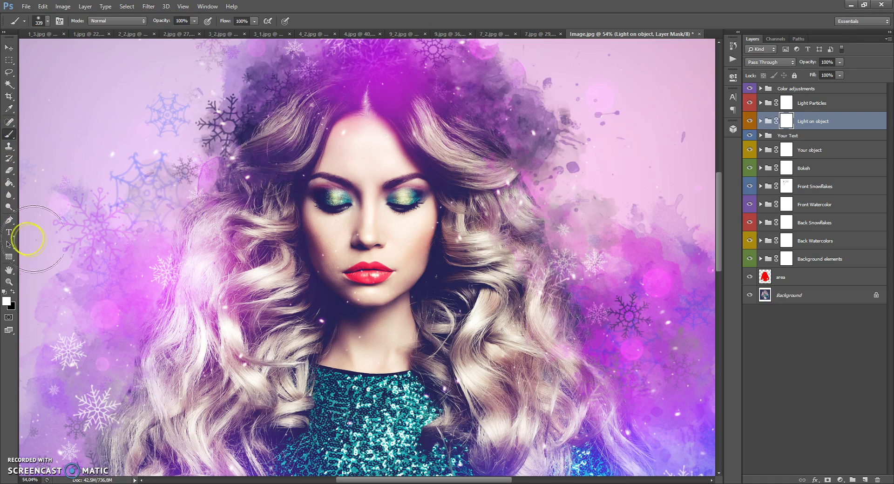
pyautogui.moveTo(298, 161)
pyautogui.mouseDown()
pyautogui.moveTo(356, 146)
pyautogui.moveTo(339, 171)
pyautogui.mouseUp()
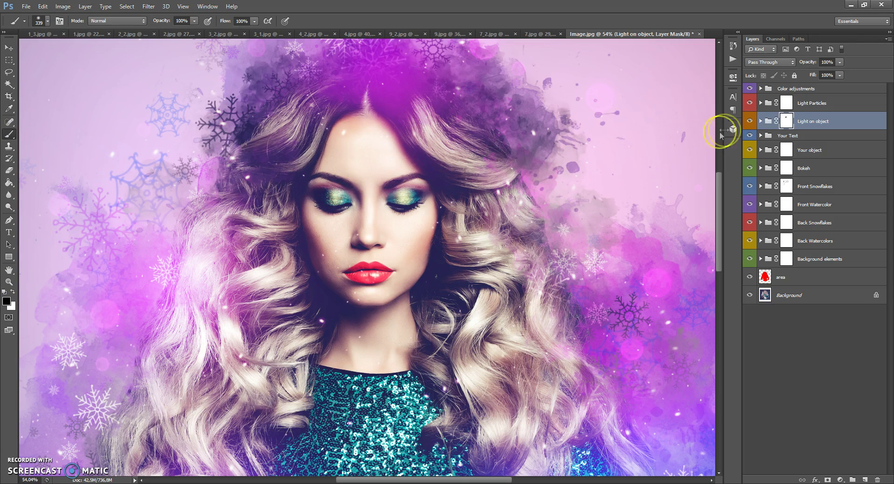
# - Brush black on the Light Particles group's mask to clear the particles from the face, then reselect the Light on object mask
pyautogui.click(792, 101)
pyautogui.moveTo(545, 163)
pyautogui.mouseDown()
pyautogui.moveTo(356, 144)
pyautogui.moveTo(326, 196)
pyautogui.moveTo(354, 279)
pyautogui.moveTo(420, 250)
pyautogui.moveTo(326, 298)
pyautogui.moveTo(421, 266)
pyautogui.moveTo(333, 358)
pyautogui.moveTo(233, 349)
pyautogui.moveTo(338, 302)
pyautogui.moveTo(241, 266)
pyautogui.mouseUp()
pyautogui.moveTo(249, 297)
pyautogui.mouseDown()
pyautogui.moveTo(301, 312)
pyautogui.moveTo(293, 298)
pyautogui.moveTo(387, 235)
pyautogui.moveTo(418, 229)
pyautogui.moveTo(343, 155)
pyautogui.moveTo(356, 136)
pyautogui.mouseUp()
pyautogui.click(786, 121)
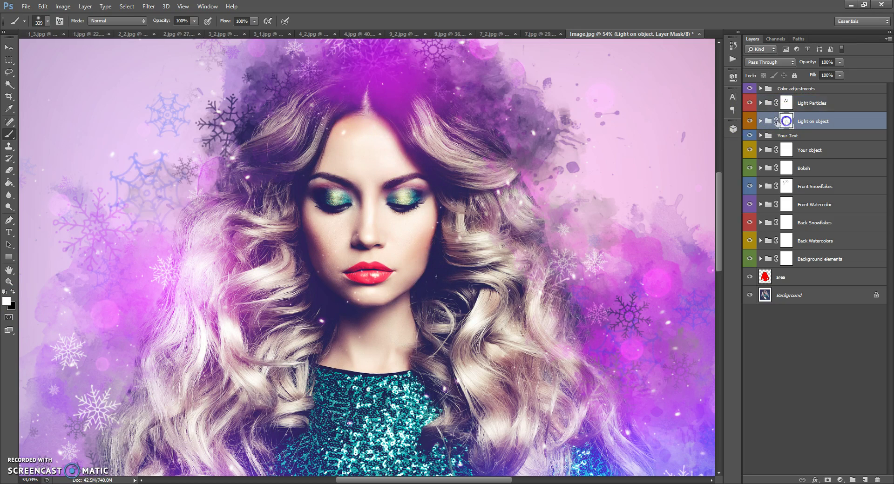
pyautogui.click(751, 121)
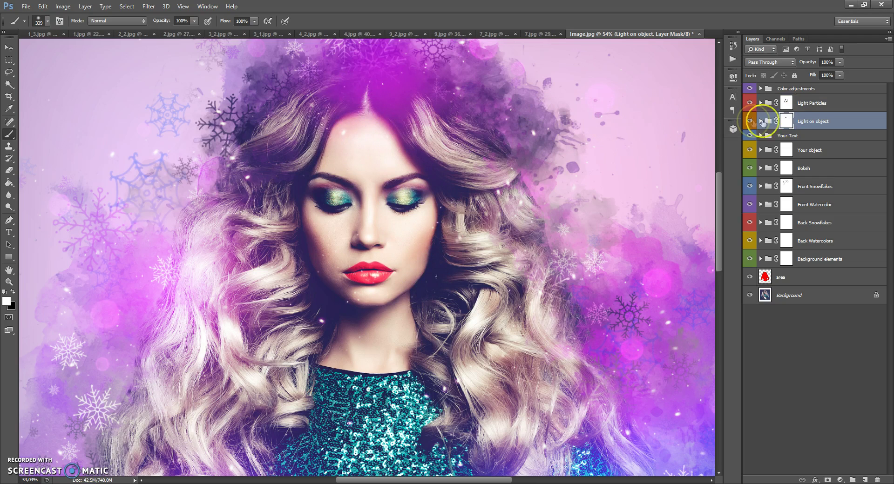
# - Expand the Color adjustments group and compare the whole image with the More contrast option layer hidden and shown
pyautogui.click(761, 88)
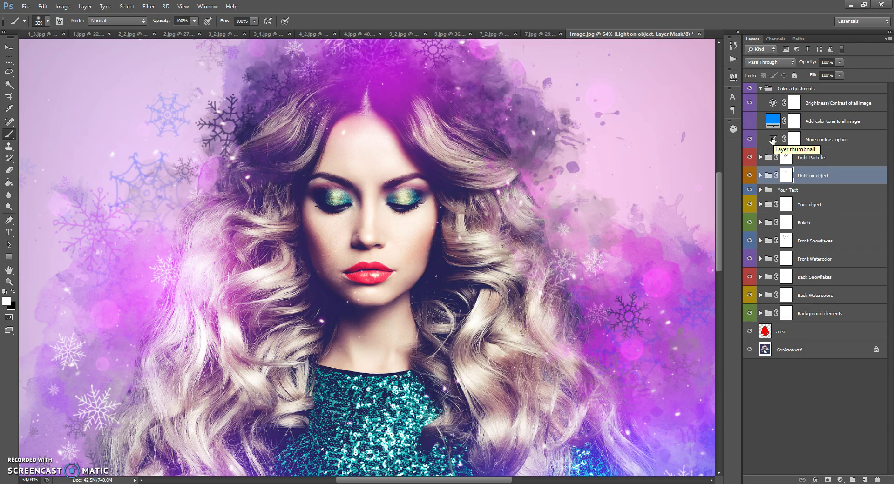
pyautogui.click(750, 139)
pyautogui.click(750, 139)
pyautogui.click(416, 204)
pyautogui.keyDown('alt'); pyautogui.scroll(-4, 416, 204); pyautogui.keyUp('alt')
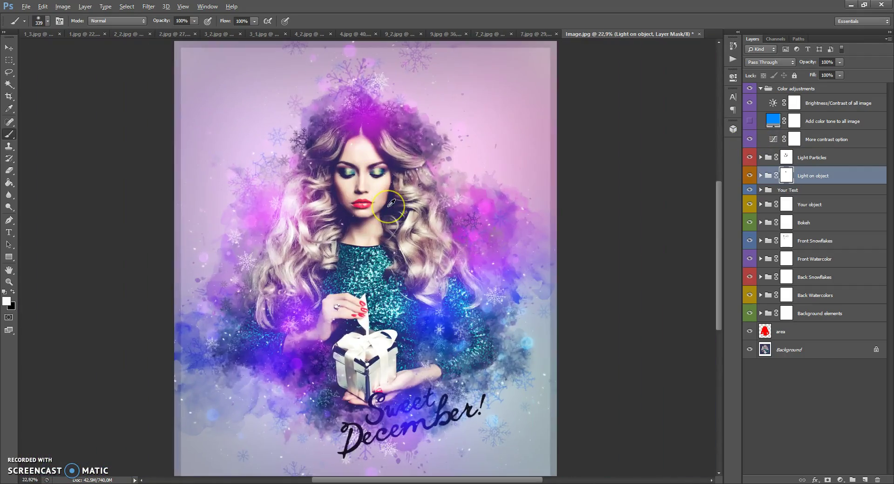
pyautogui.click(750, 139)
pyautogui.click(750, 139)
pyautogui.click(749, 138)
pyautogui.click(750, 139)
pyautogui.click(750, 139)
pyautogui.click(749, 139)
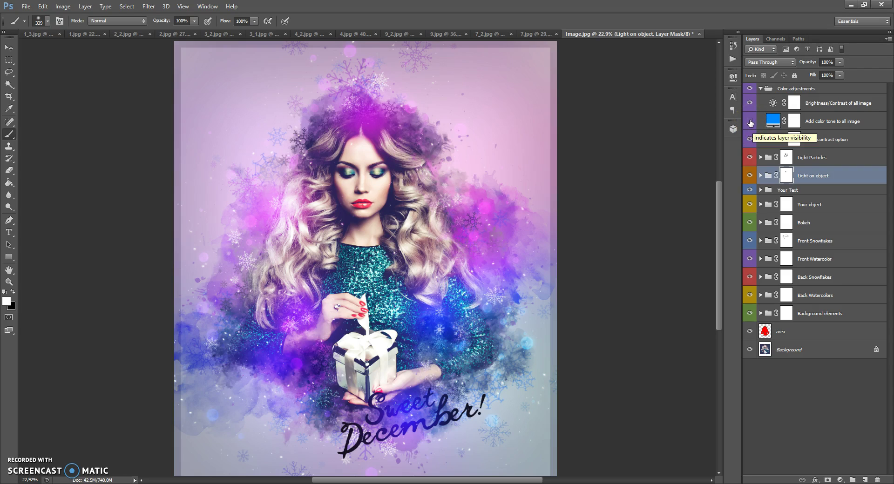
# - Show the Add color tone to all image layer and try adjusting its opacity
pyautogui.click(749, 122)
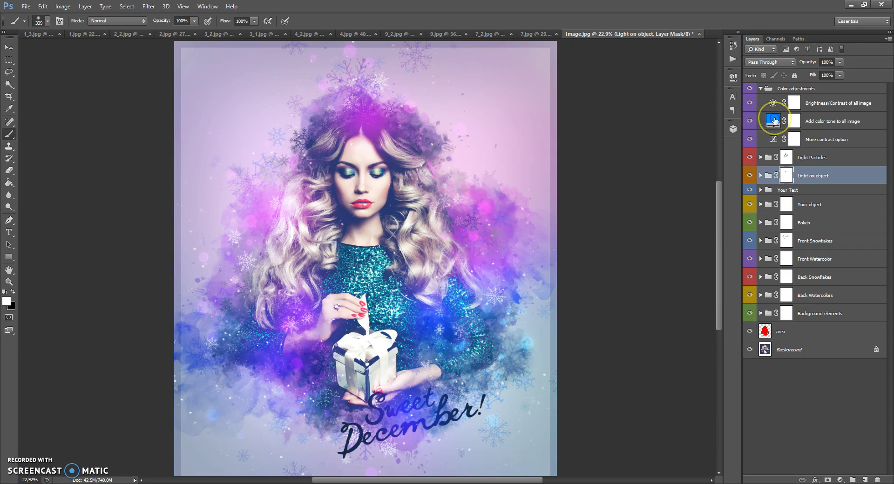
pyautogui.click(774, 122)
pyautogui.click(839, 62)
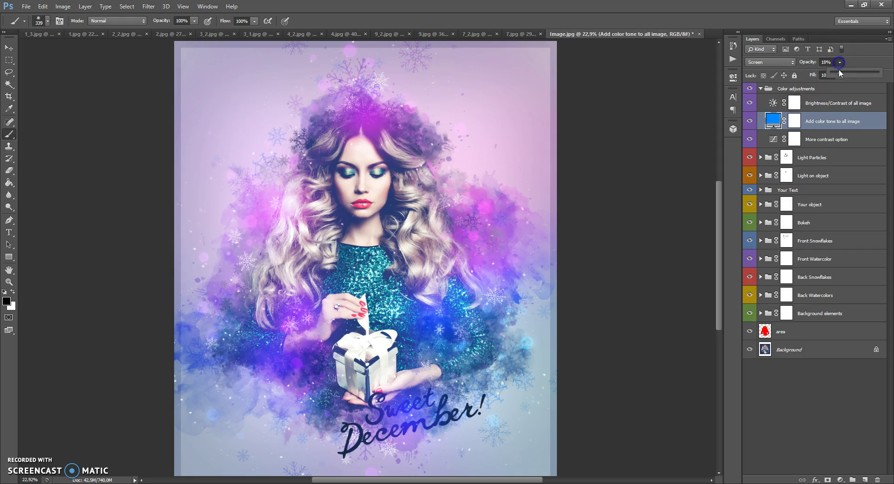
pyautogui.moveTo(849, 73); pyautogui.dragTo(839, 74)
# - Preview the orange fill color ffa800 on the Add color tone to all image layer, cancel the change and hide the layer
pyautogui.click(779, 121)
pyautogui.doubleClick(775, 120)
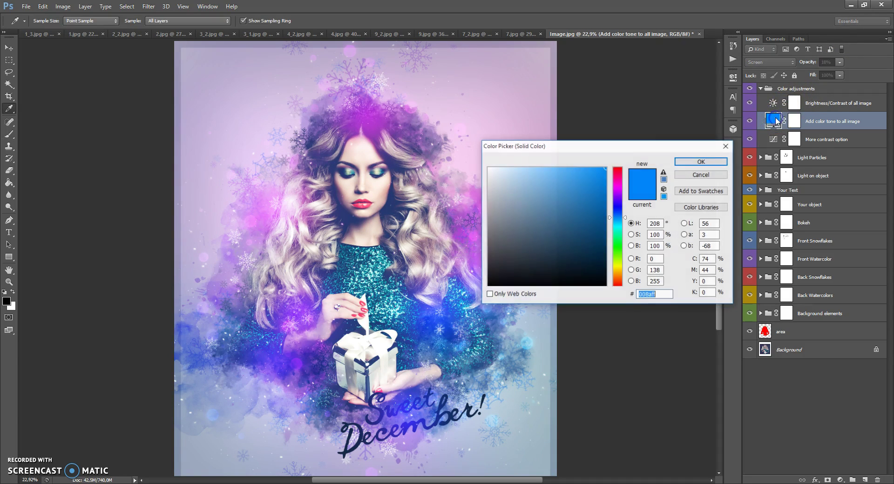
pyautogui.moveTo(618, 174); pyautogui.dragTo(617, 276)
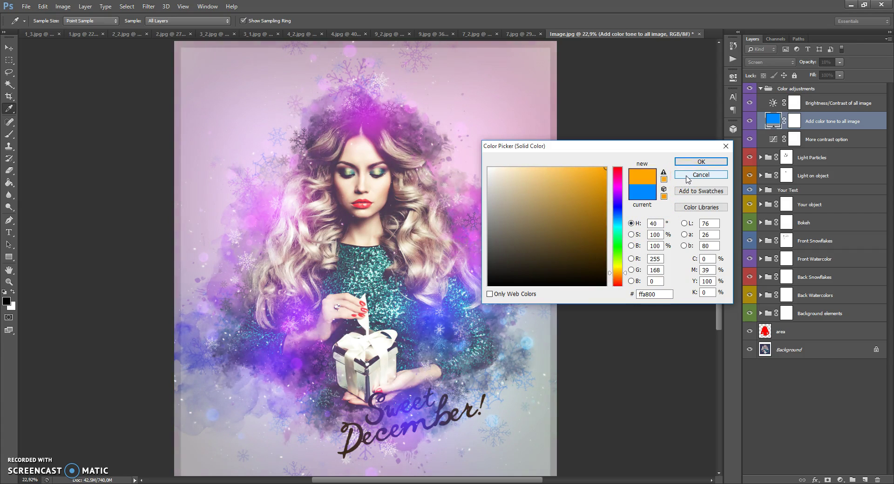
pyautogui.click(701, 175)
pyautogui.click(750, 121)
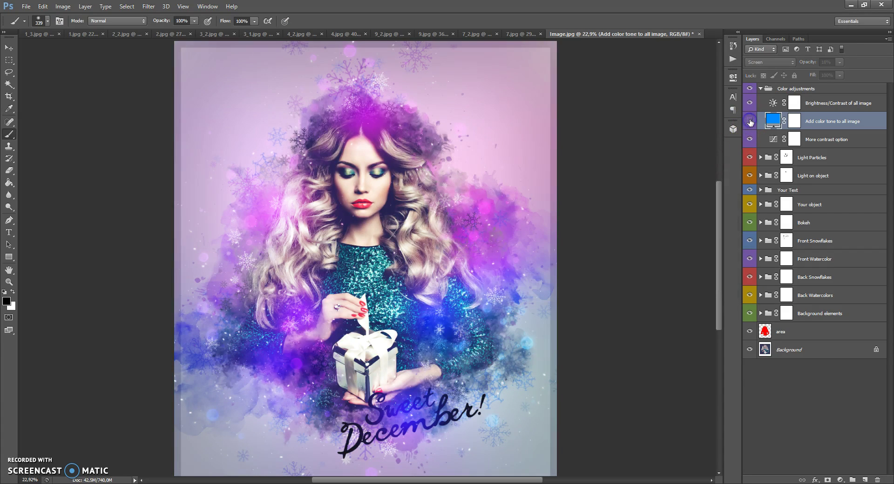
# - Set the brightness to 1 and fine-tune the contrast in Brightness/Contrast of all image, then collapse the Color adjustments group
pyautogui.click(771, 103)
pyautogui.doubleClick(774, 103)
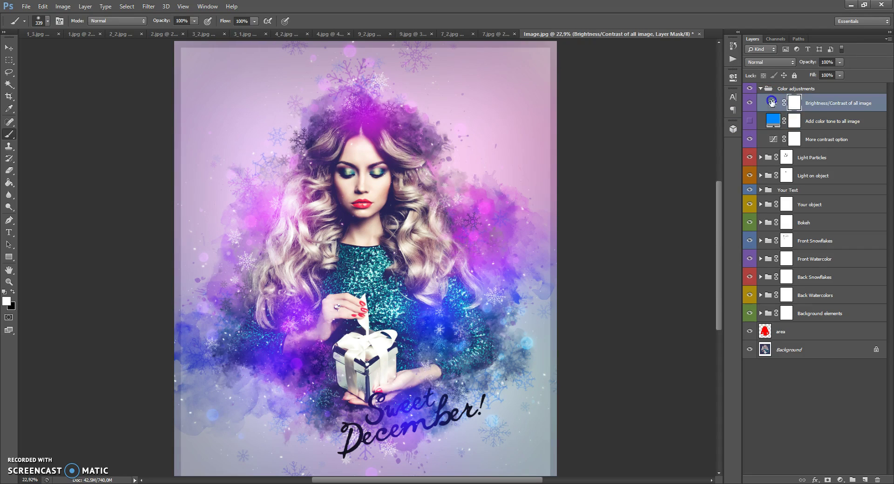
pyautogui.moveTo(669, 144); pyautogui.dragTo(656, 127)
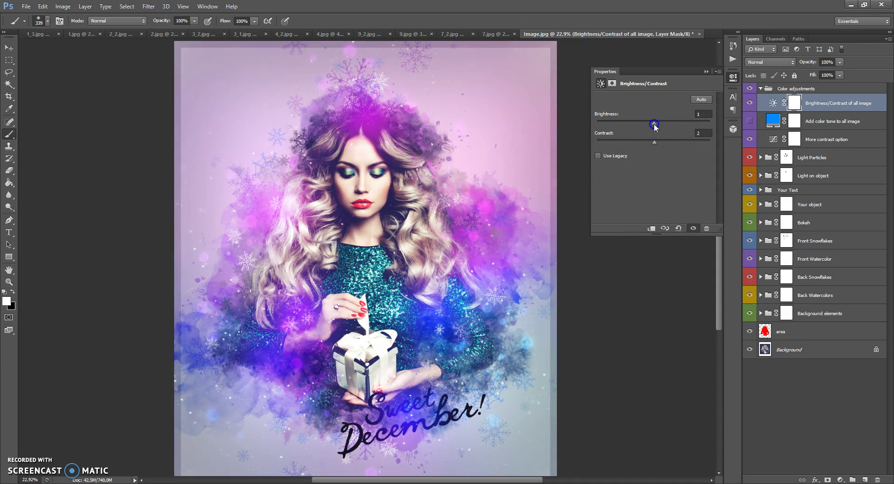
pyautogui.click(705, 72)
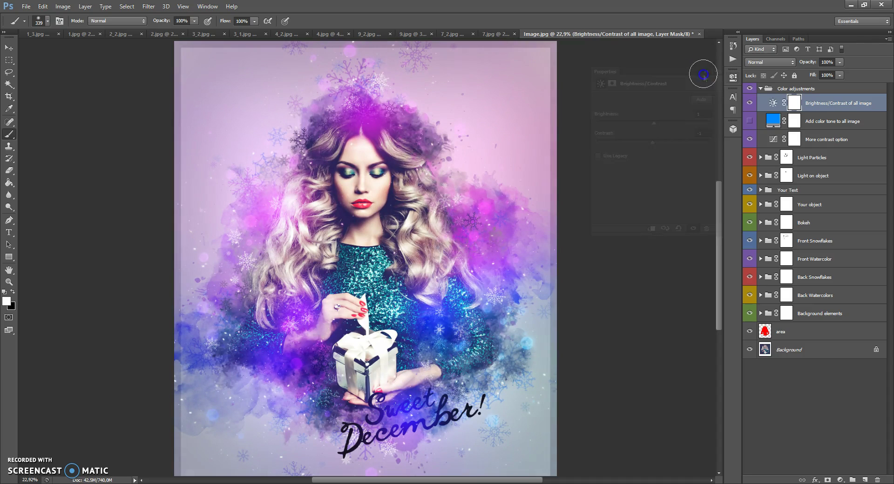
pyautogui.click(760, 88)
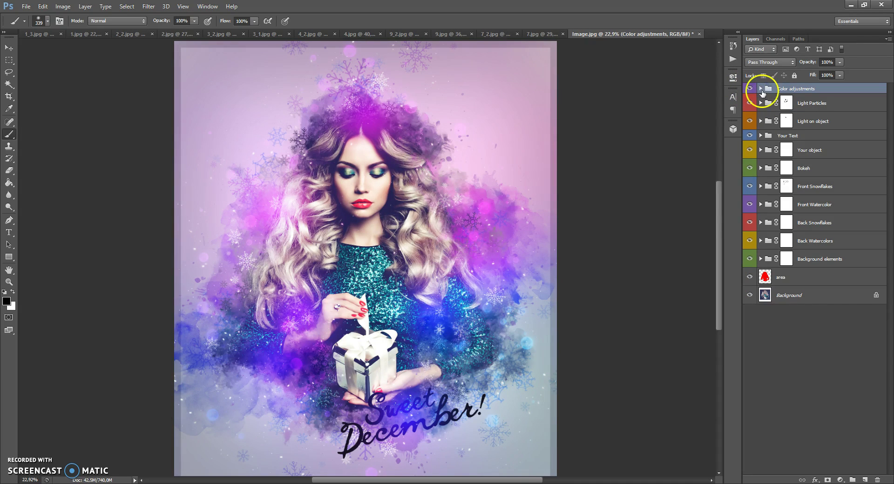
pyautogui.hscroll(1, 427, 201)
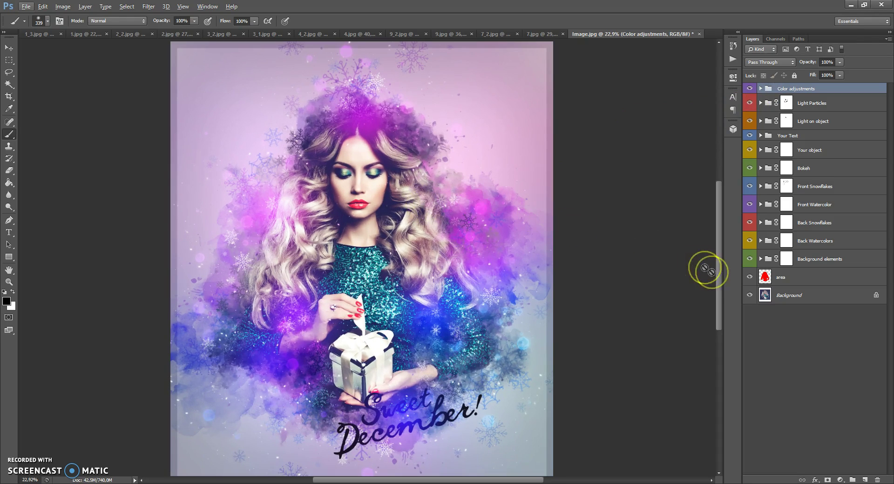
# - Convert the Background into a regular layer named Layer 0 and move it to the top of the layer stack
pyautogui.click(792, 296)
pyautogui.doubleClick(792, 296)
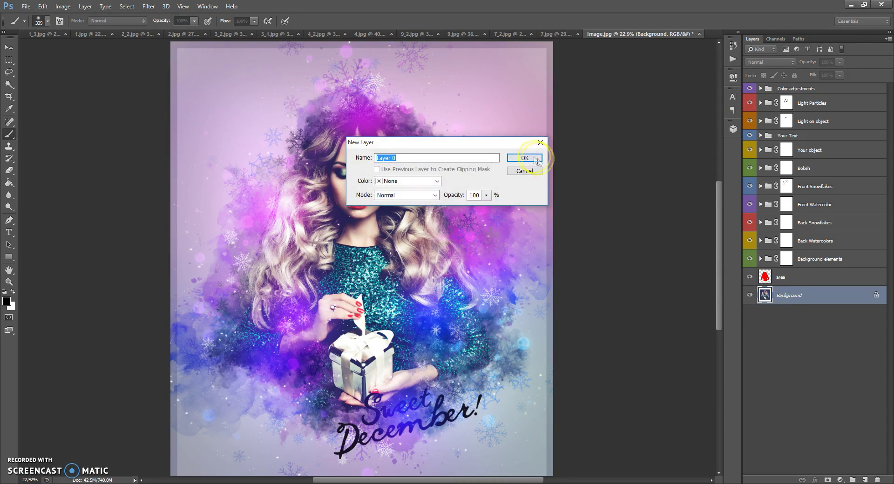
pyautogui.click(525, 152)
pyautogui.moveTo(765, 295); pyautogui.dragTo(772, 87)
# - Compare the original photo with the finished effect by toggling Layer 0's visibility, ending with it hidden
pyautogui.click(750, 92)
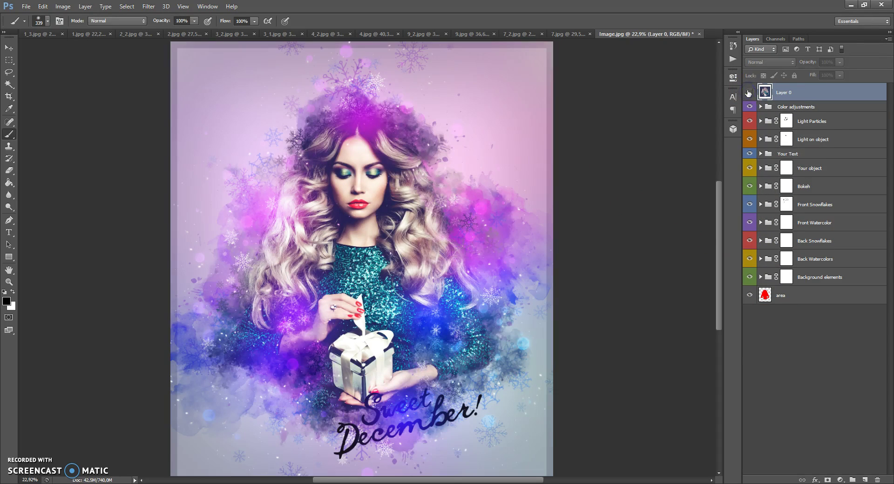
pyautogui.scroll(1, 424, 251)
pyautogui.scroll(-1, 428, 252)
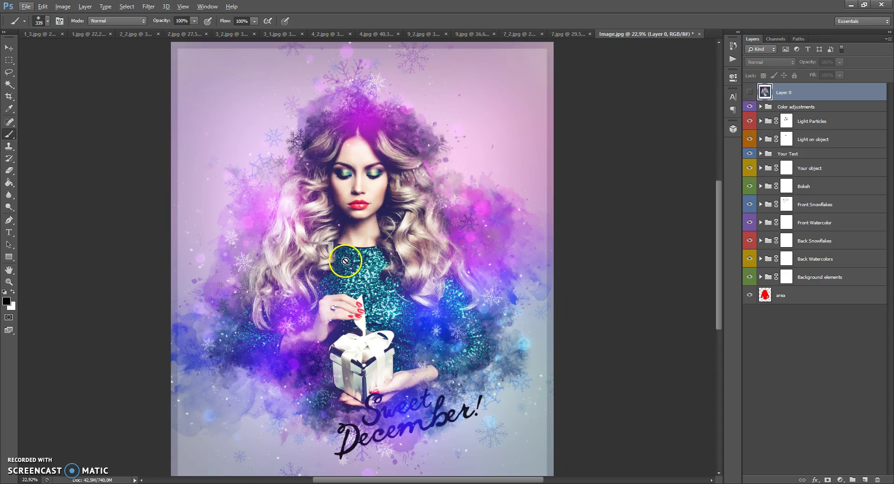
pyautogui.click(750, 92)
pyautogui.click(750, 93)
pyautogui.click(750, 92)
pyautogui.click(750, 92)
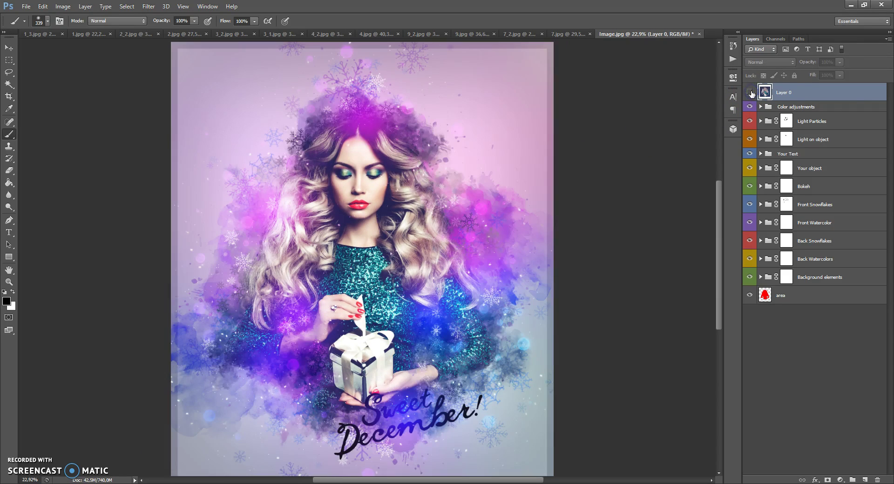